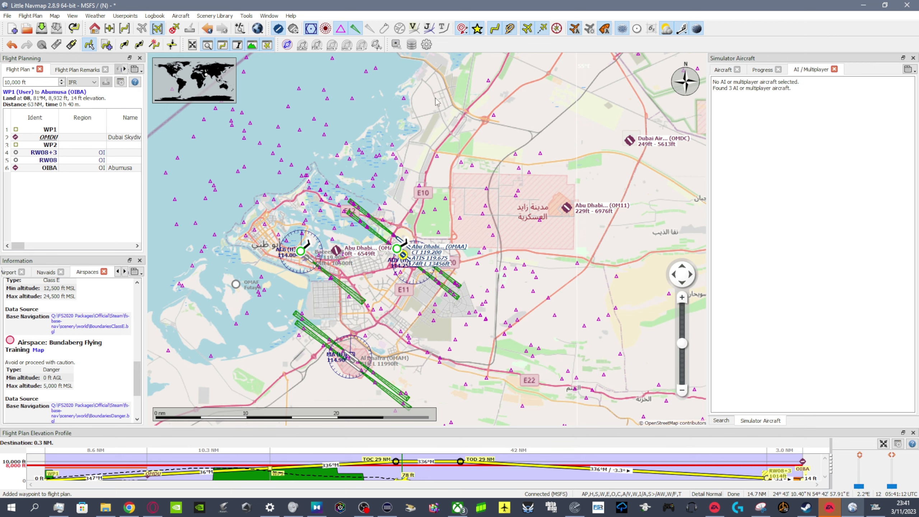
- Add a position waypoint at the offshore Jebel Ali palm island to the flight plan, between WP1 and Dubai Skydive (OMDU)
drag(435, 98, 443, 324)
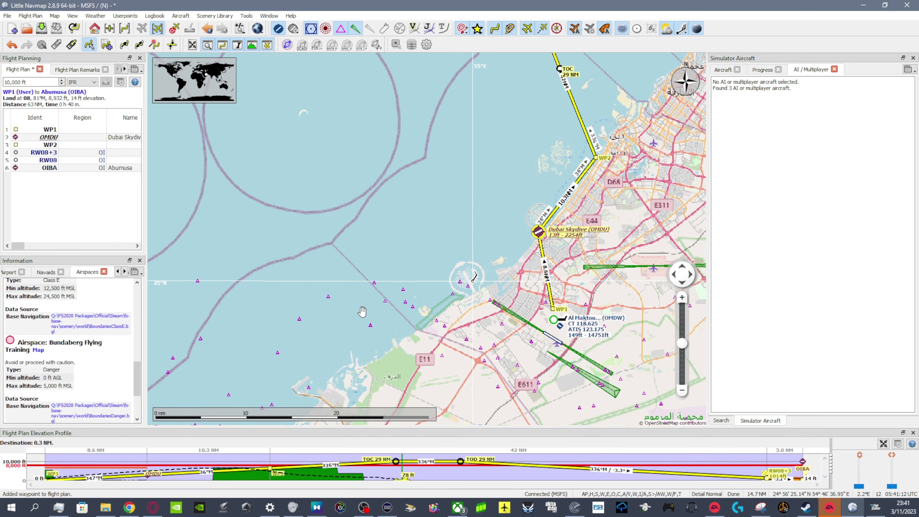
right_click(489, 287)
click(469, 277)
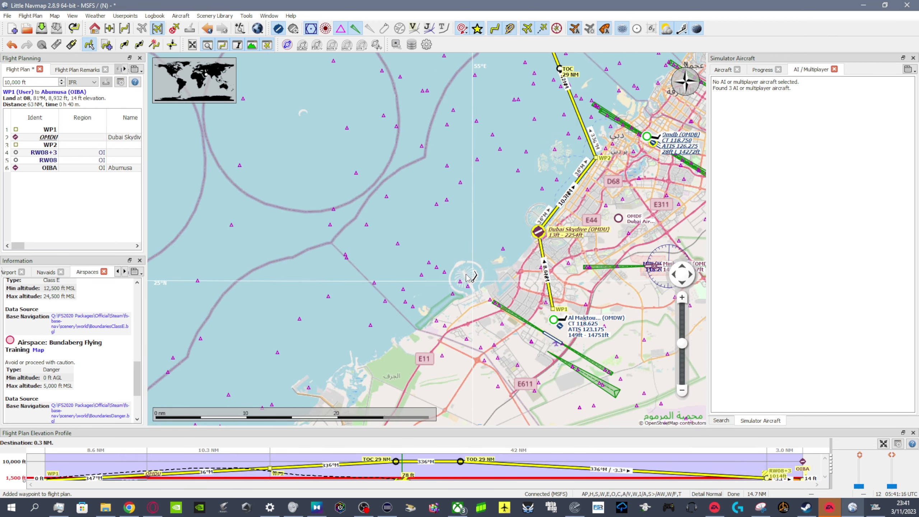
right_click(469, 277)
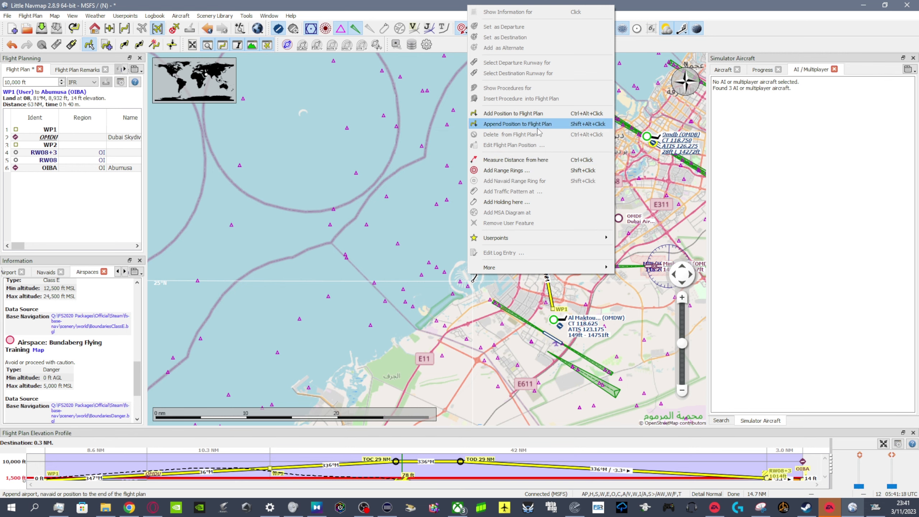
click(539, 114)
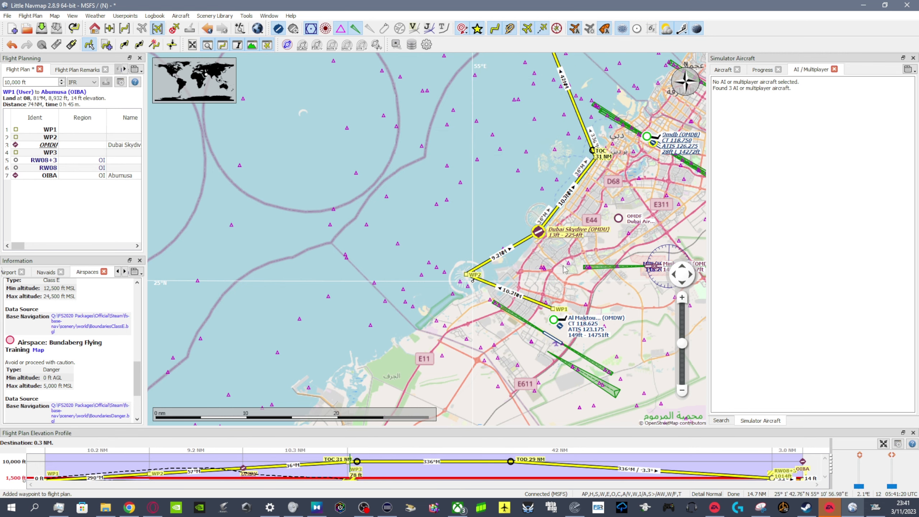
- Examine the flight plan's legs on the map, from the waypoints around Dubai out to the Abumusa (OIBA) approach
scroll(566, 269, up, 3)
drag(471, 107, 495, 306)
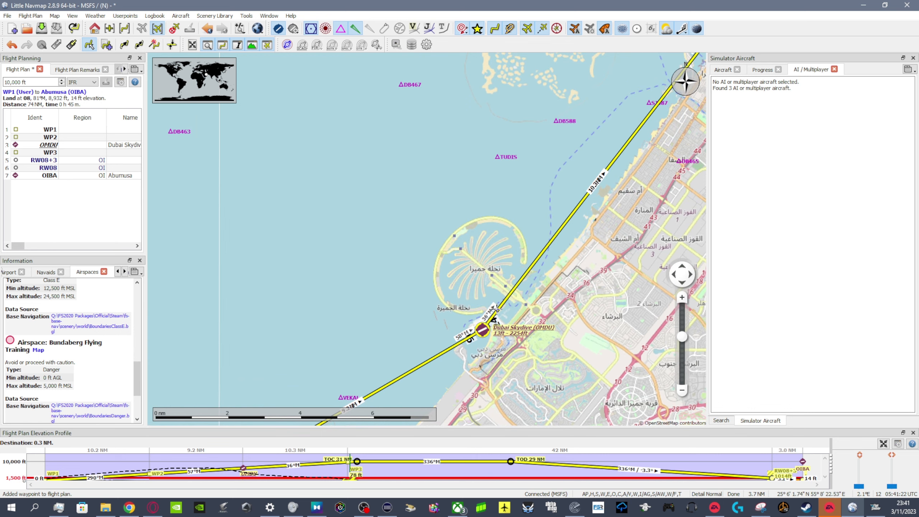
drag(500, 365, 506, 193)
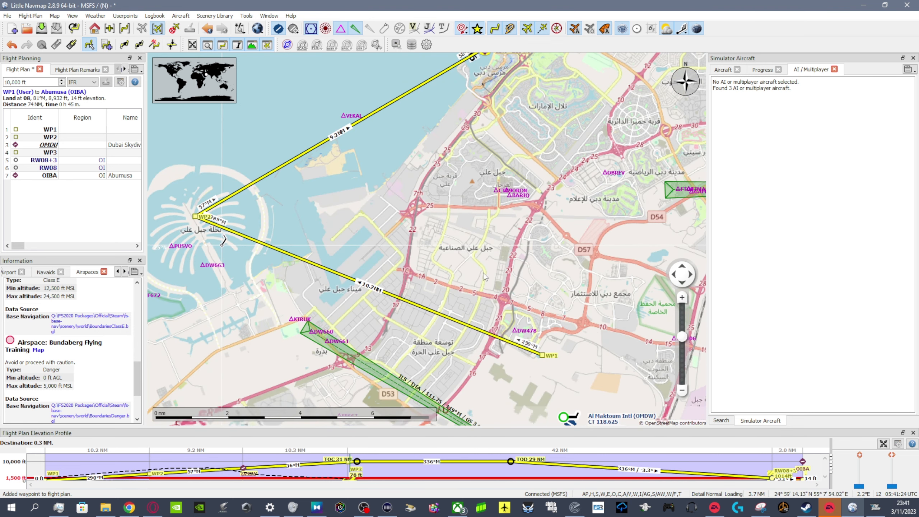
drag(521, 353, 529, 307)
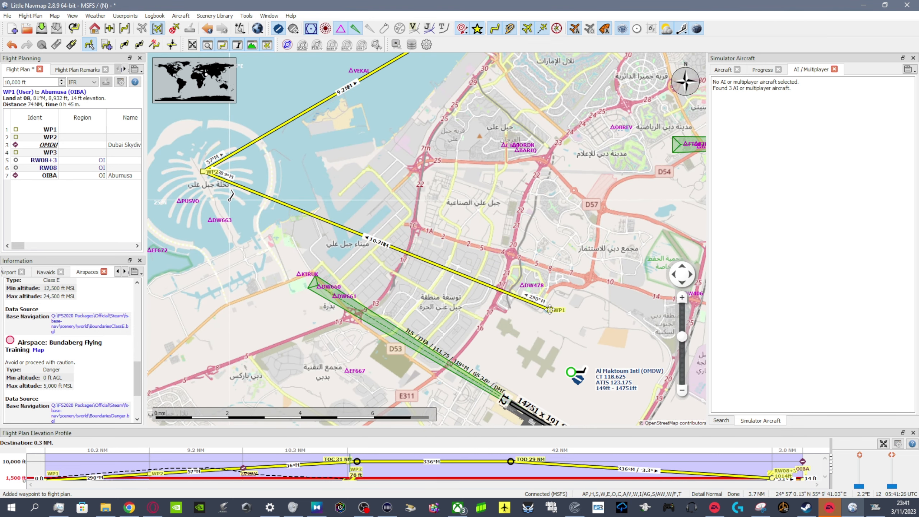
drag(397, 146, 258, 407)
drag(452, 172, 397, 392)
drag(462, 150, 536, 280)
scroll(533, 273, down, 2)
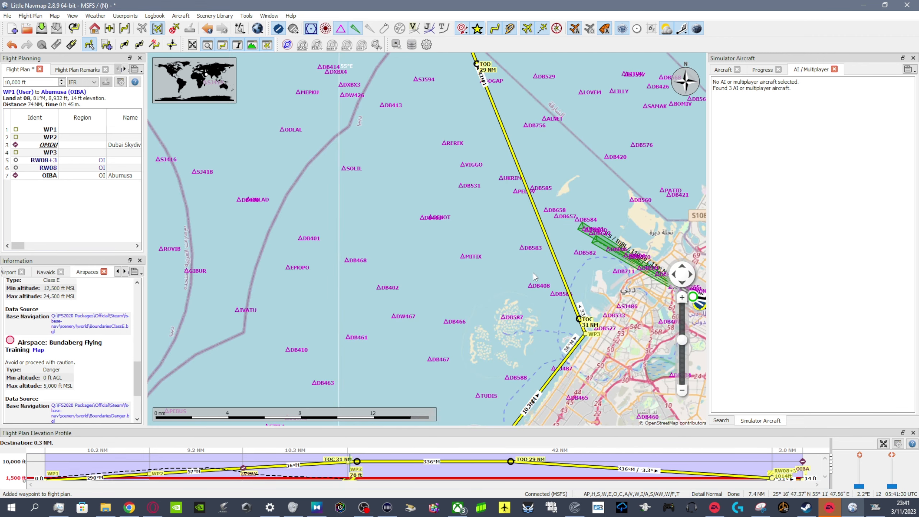
drag(451, 82, 543, 388)
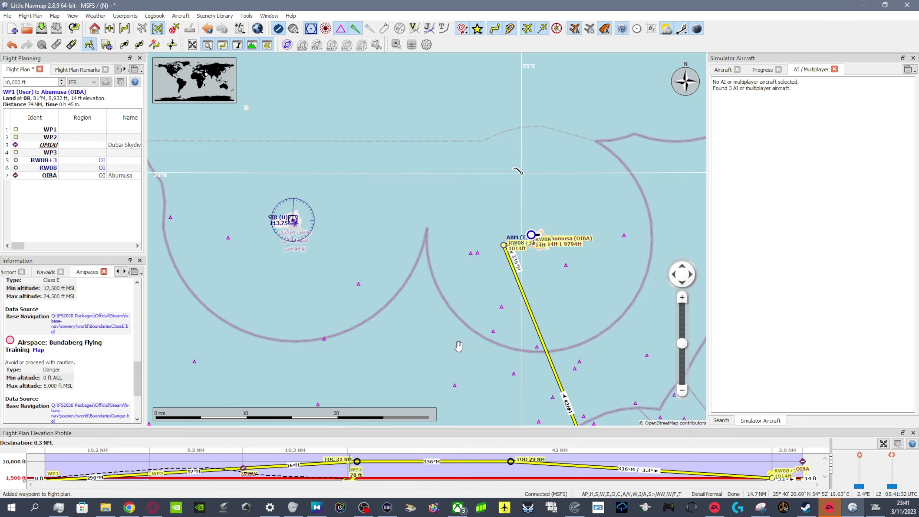
drag(460, 350, 433, 139)
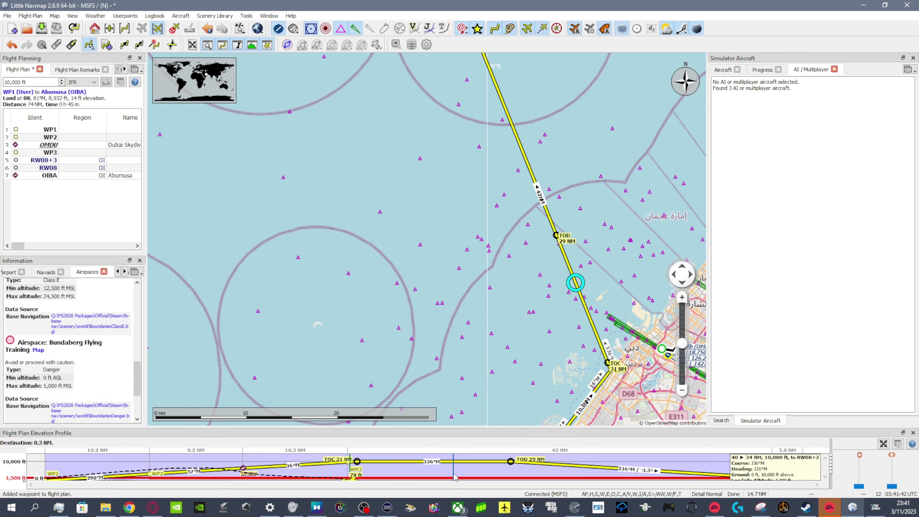
key(alt+Tab)
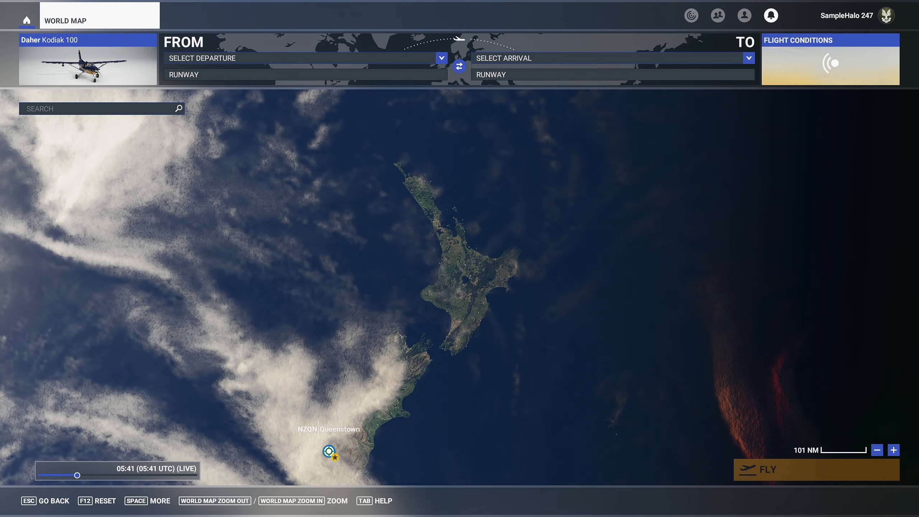
key(alt+Tab)
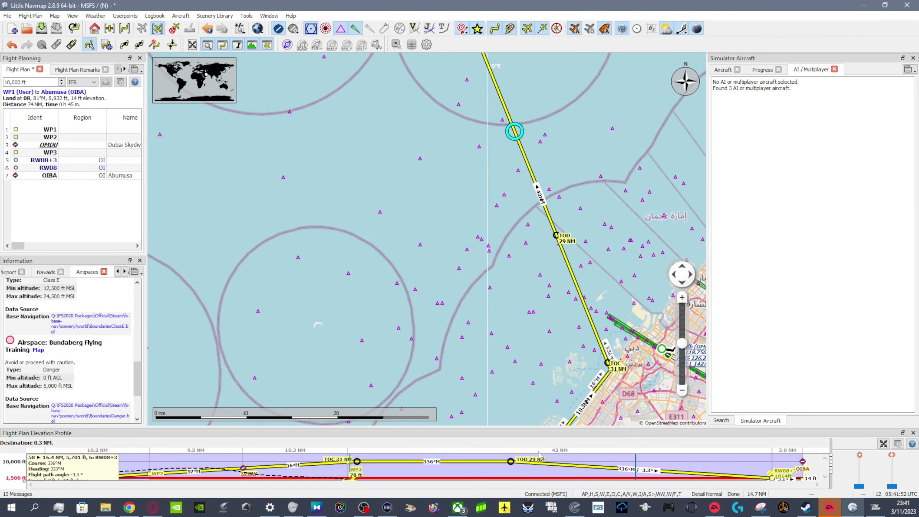
- Enlarge the flight plan elevation profile to inspect the climb and descent, and close it
drag(505, 426, 505, 250)
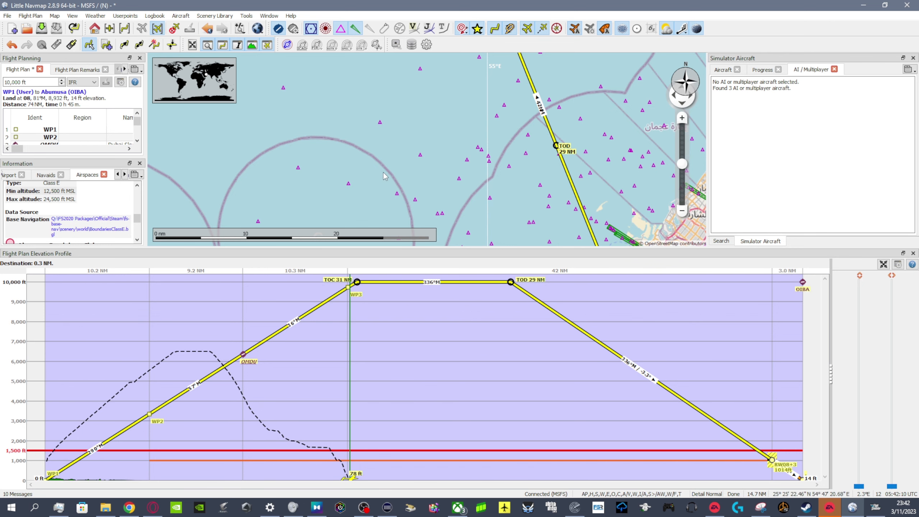
click(914, 253)
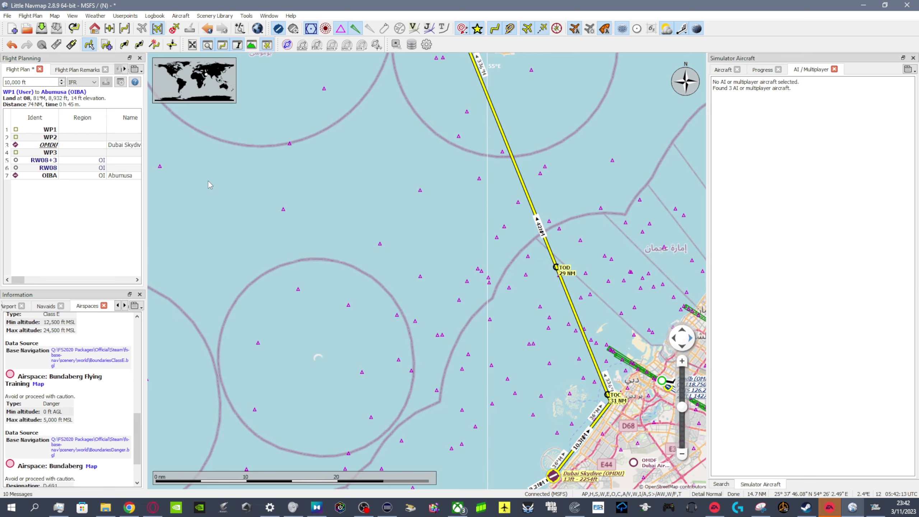
- Create a new empty flight plan in place of the current Dubai to Abumusa route
click(13, 29)
click(470, 265)
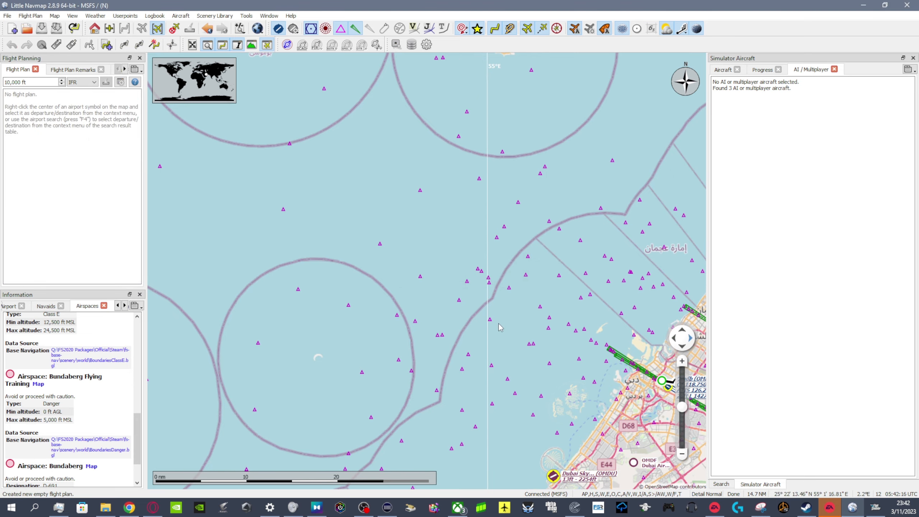
- Find northern India and Nepal on the map and change the map theme to OpenTopoMap
scroll(502, 298, down, 3)
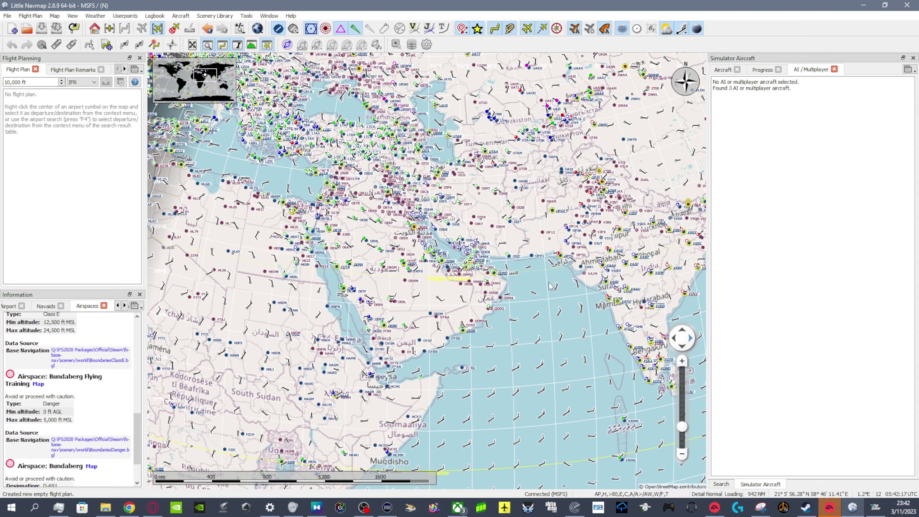
scroll(428, 325, down, 3)
scroll(447, 304, up, 3)
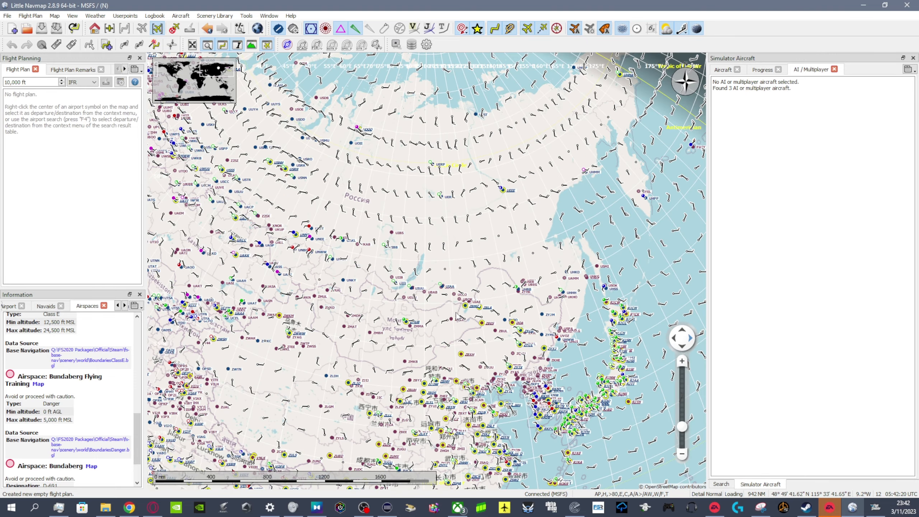
drag(457, 310, 351, 288)
drag(670, 261, 511, 244)
drag(298, 306, 488, 269)
scroll(391, 259, up, 3)
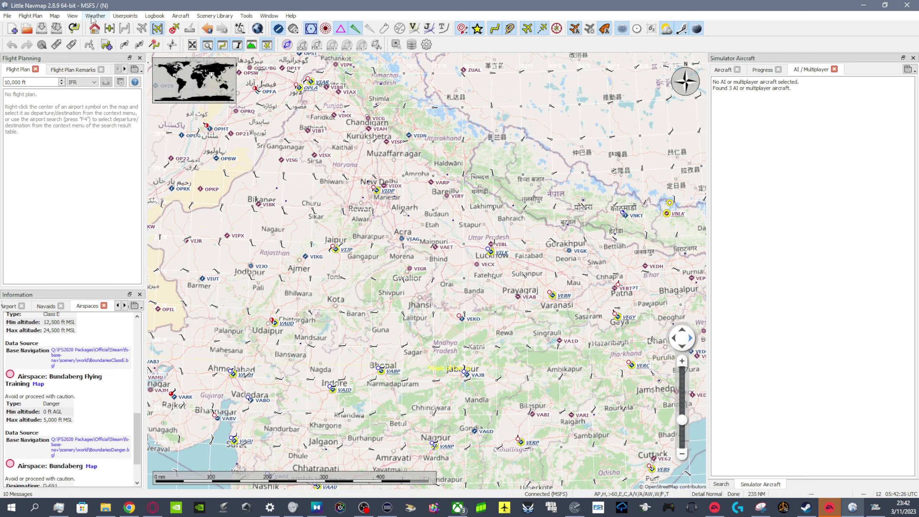
click(31, 15)
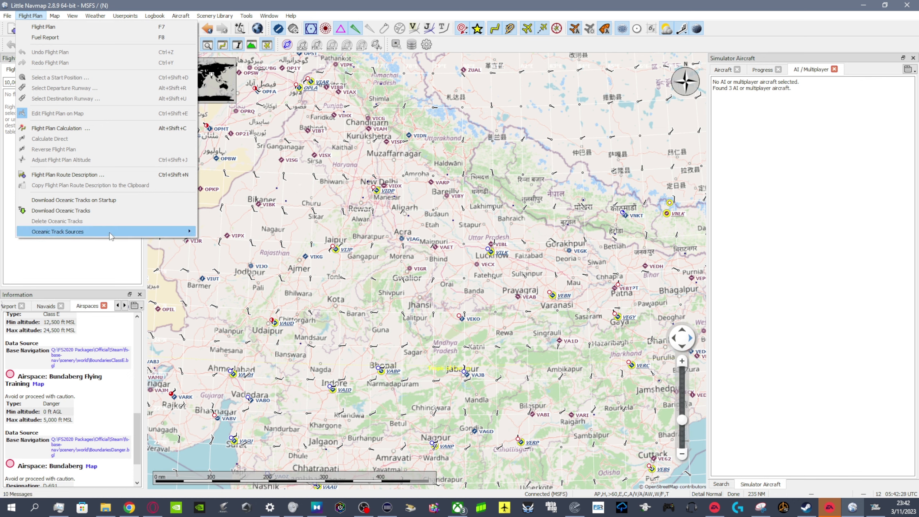
mouse_move(72, 16)
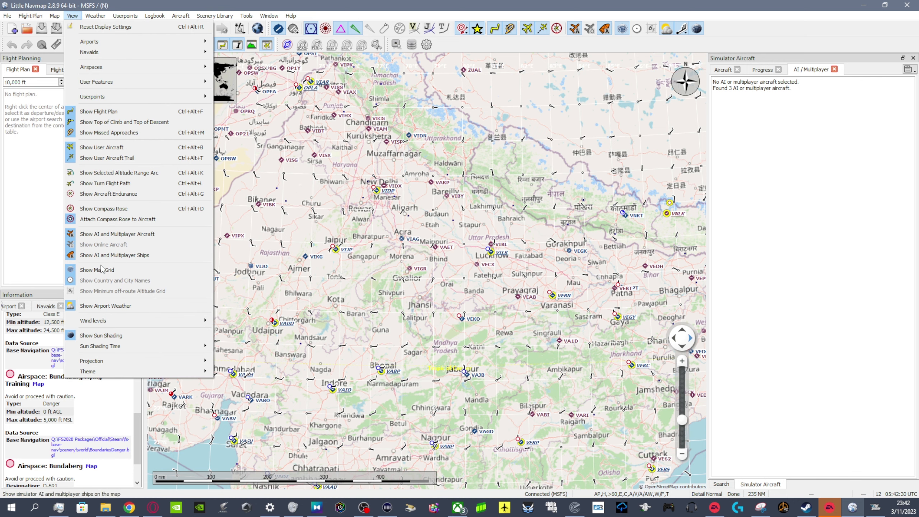
mouse_move(188, 372)
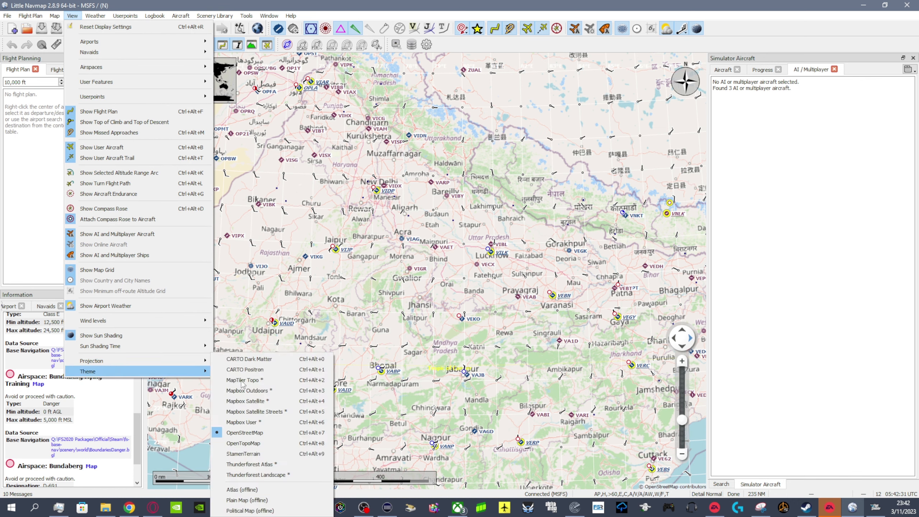
click(278, 444)
- Set Bhairahawa (VNBW) in southern Nepal as the departure airport, with takeoff from runway 28
drag(589, 199, 514, 321)
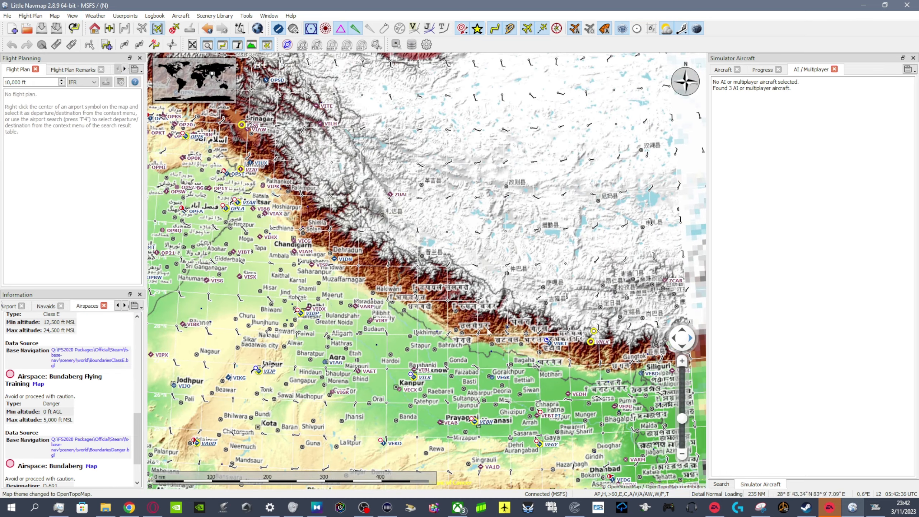
scroll(514, 320, up, 1)
scroll(465, 390, up, 2)
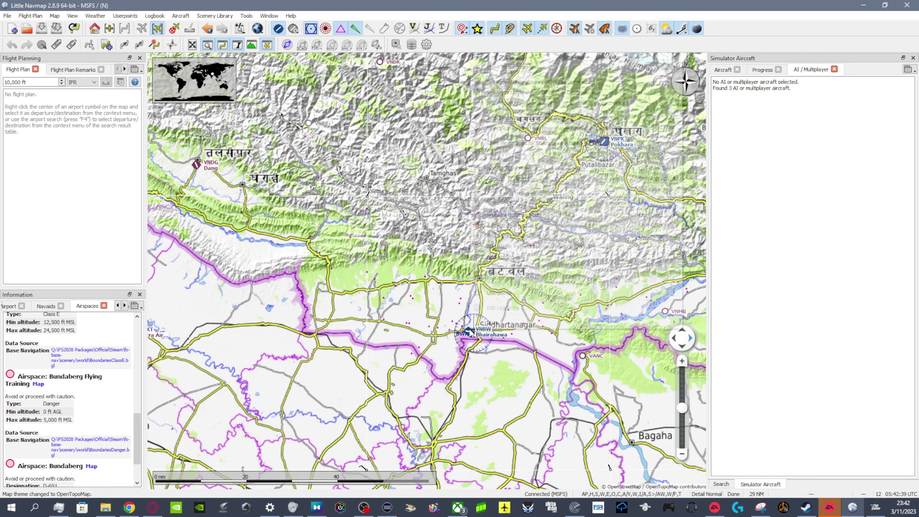
right_click(470, 332)
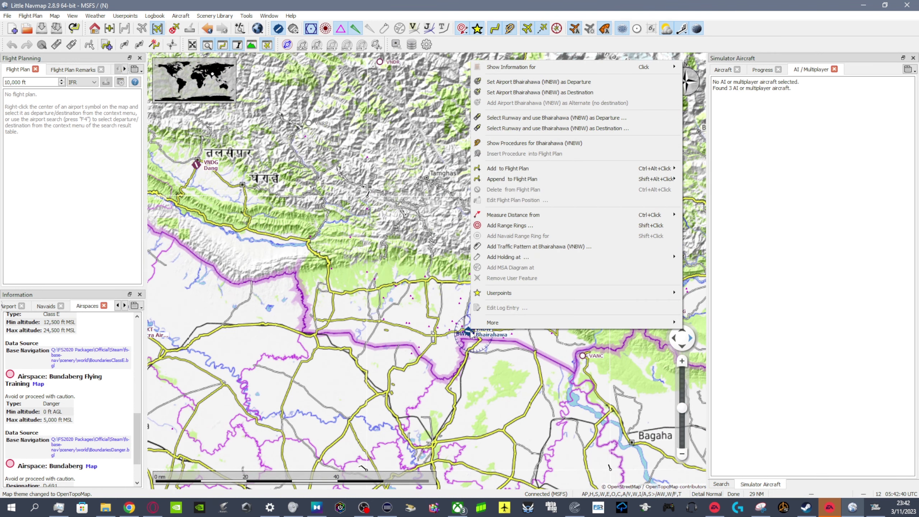
click(535, 118)
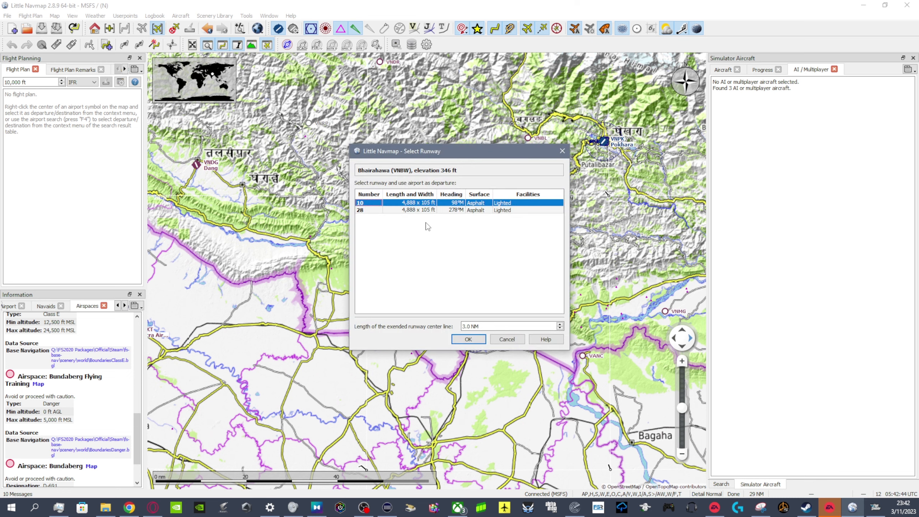
click(413, 211)
click(466, 340)
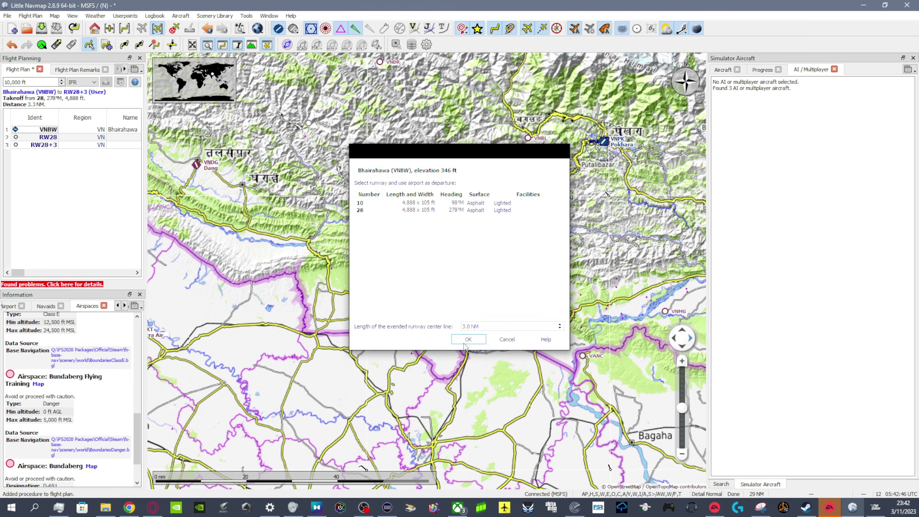
- Set Manang Airport (VNMA) as the destination, landing on runway 29 with a 3.0 NM final starting 1,000 ft above the runway
drag(514, 252, 451, 384)
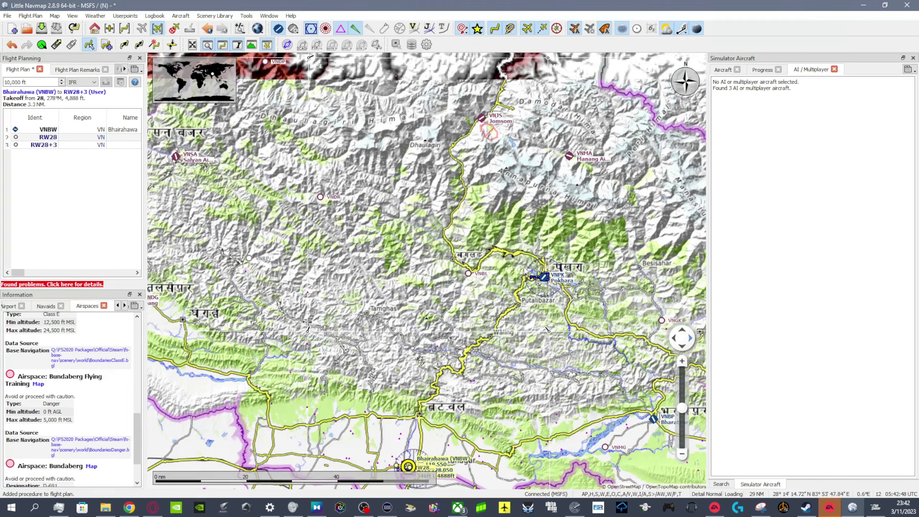
right_click(571, 159)
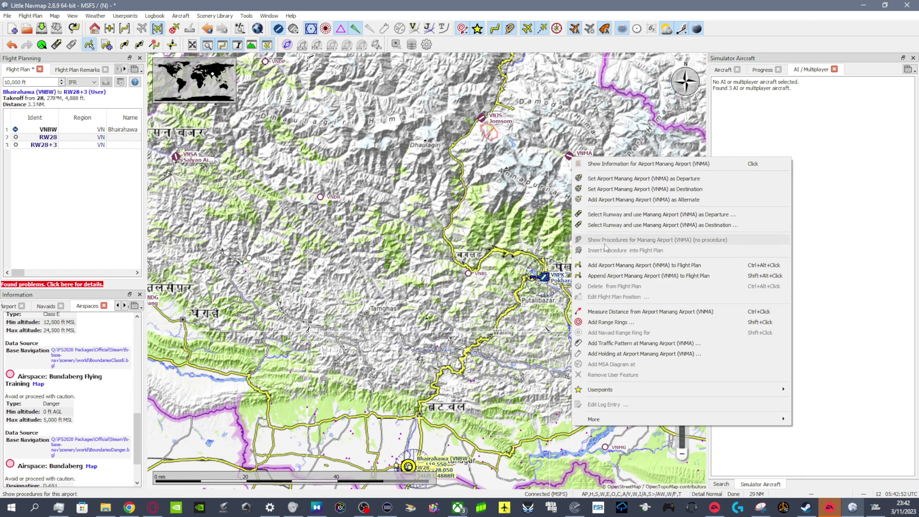
click(630, 225)
click(398, 211)
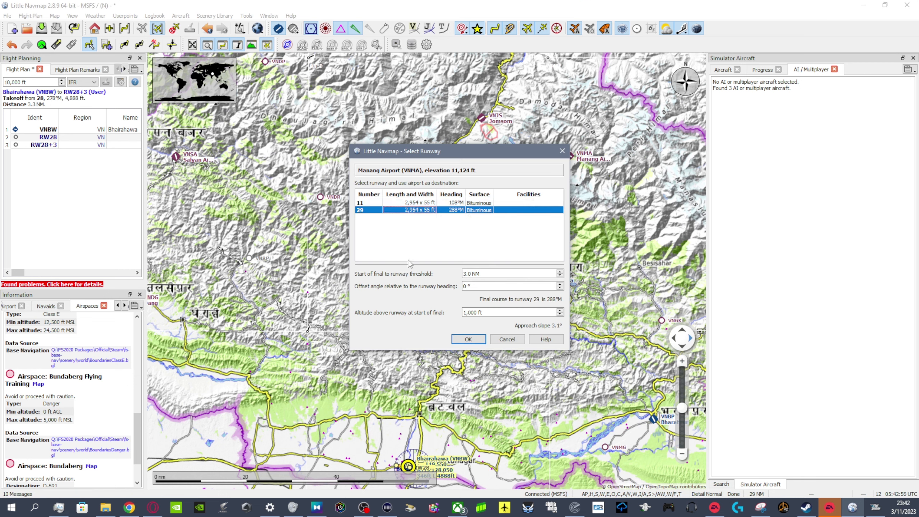
click(467, 340)
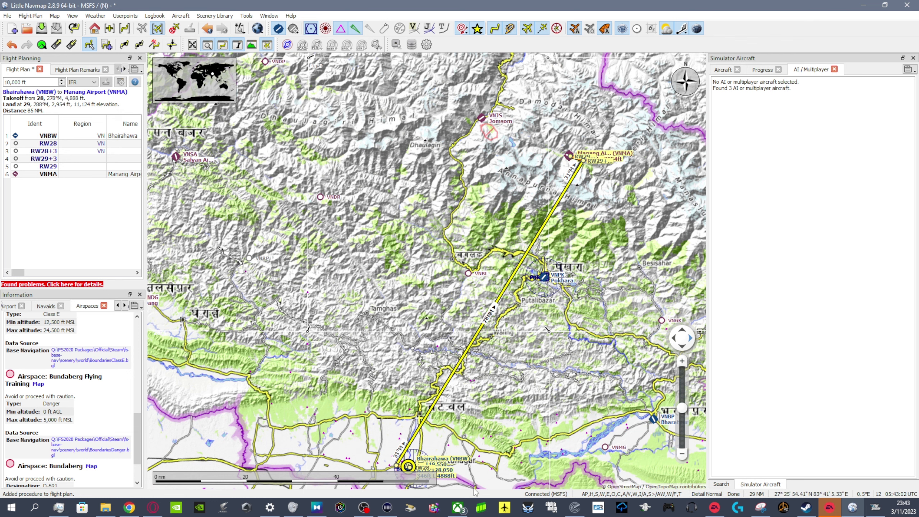
drag(503, 462, 503, 452)
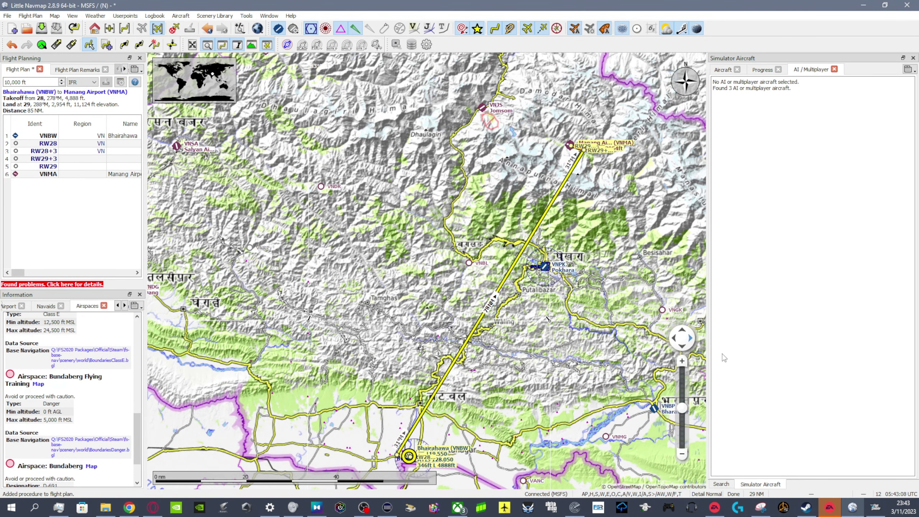
click(723, 485)
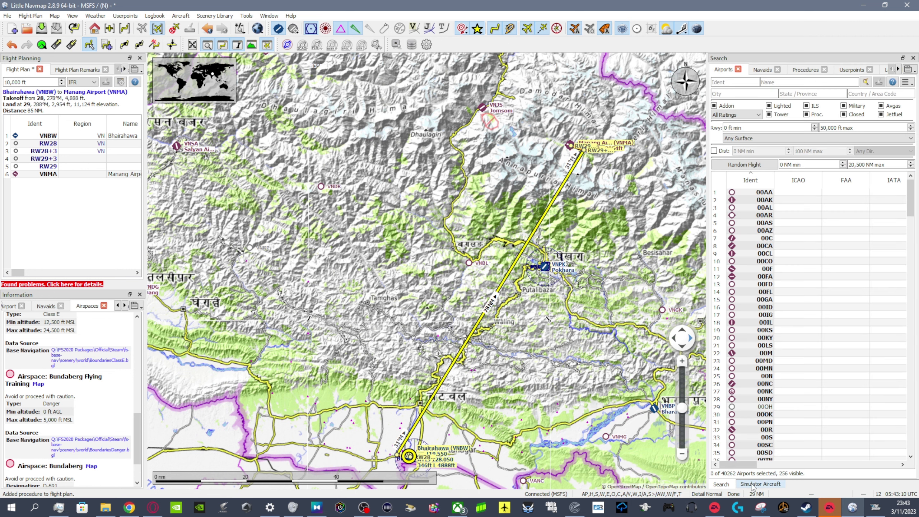
click(752, 485)
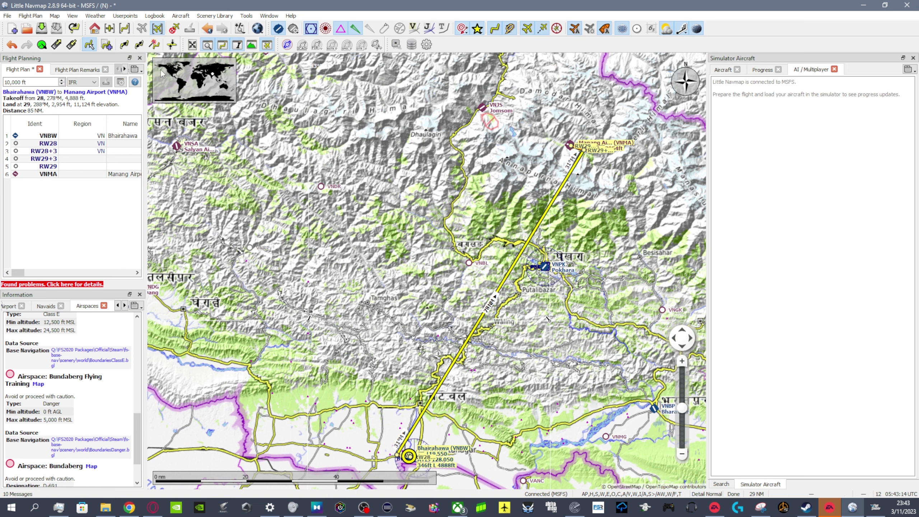
- Show the flight plan elevation profile for the Bhairahawa to Manang route and reduce its height to give the map more room
click(251, 45)
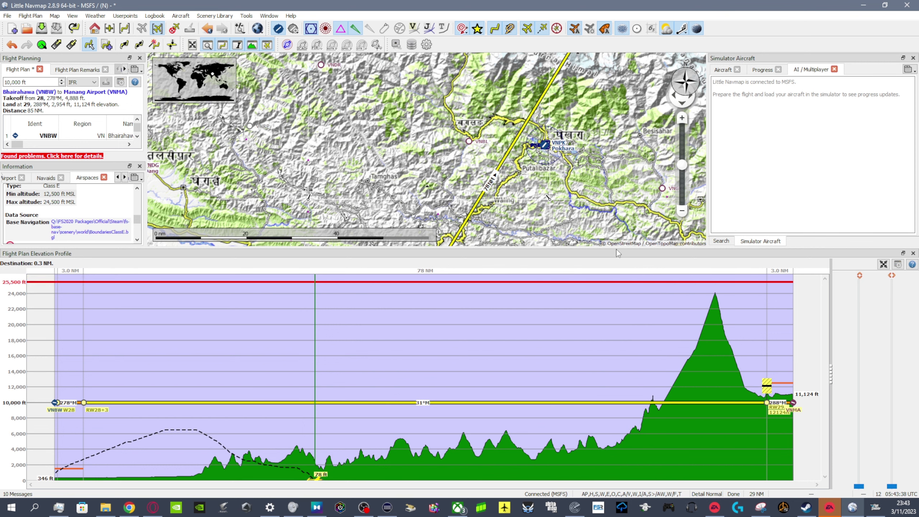
drag(615, 249, 608, 400)
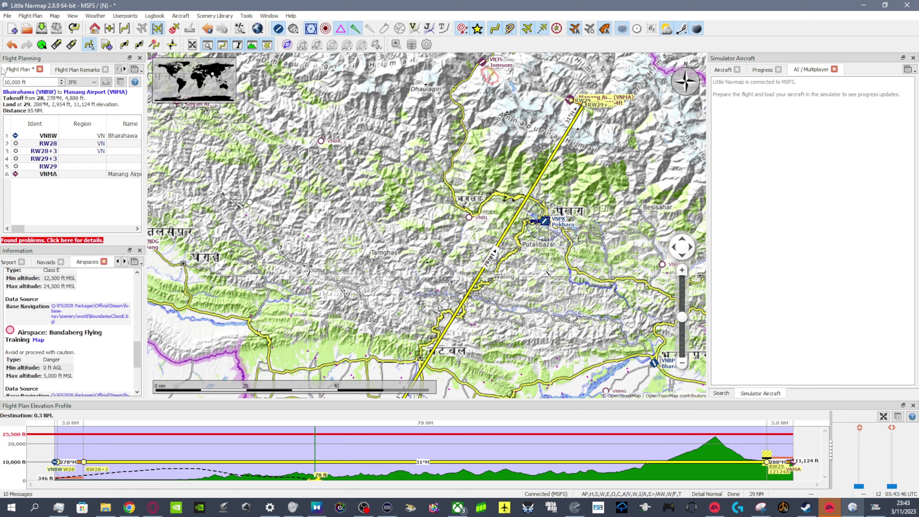
- Start a new empty flight plan without saving the Bhairahawa to Manang route, and find the Dubai coast on the map
click(11, 30)
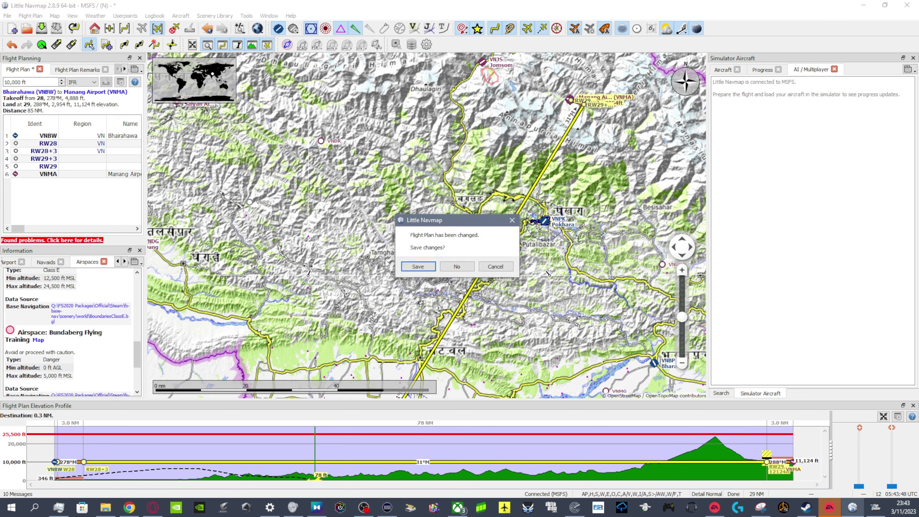
click(457, 266)
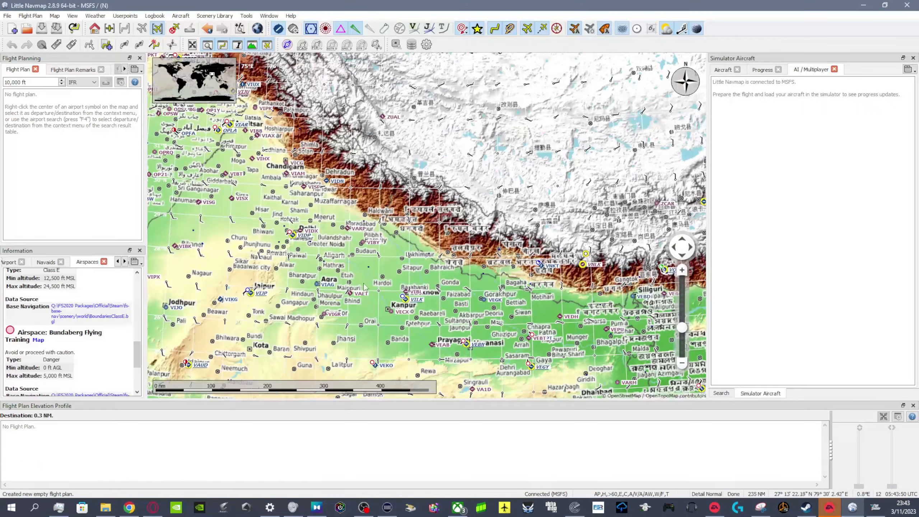
scroll(397, 262, down, 6)
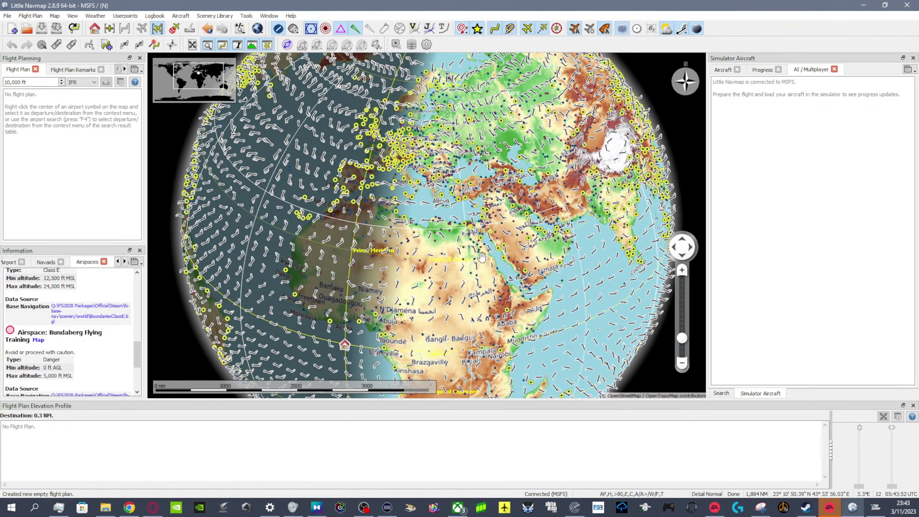
scroll(460, 239, up, 5)
scroll(440, 229, up, 1)
scroll(448, 229, down, 1)
drag(501, 253, 331, 118)
drag(551, 193, 316, 229)
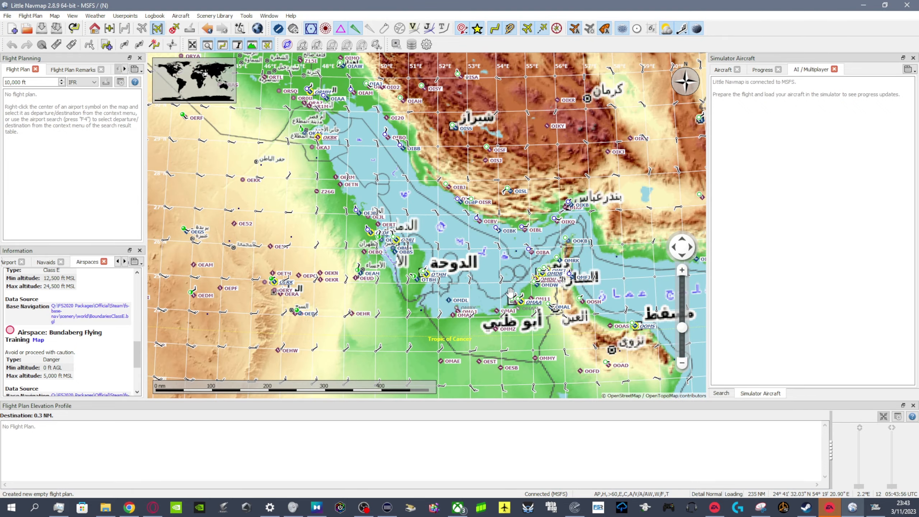
scroll(521, 263, up, 6)
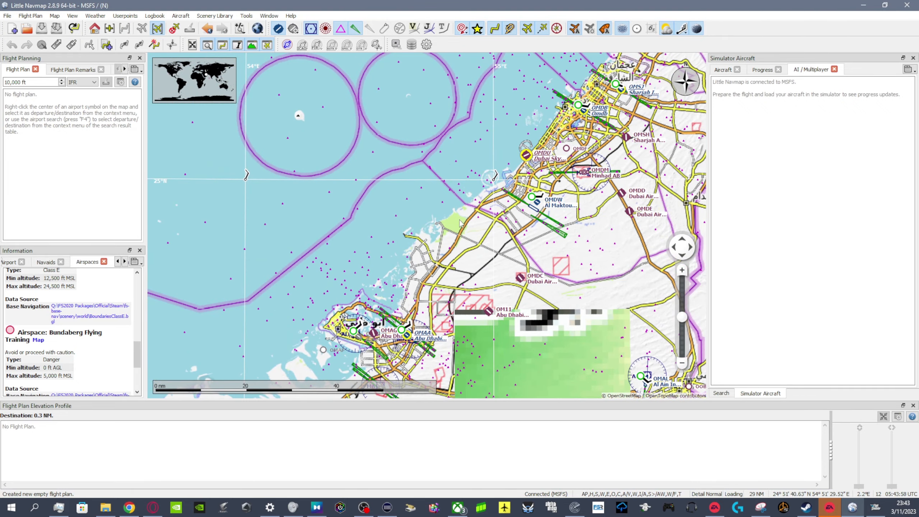
scroll(542, 149, up, 5)
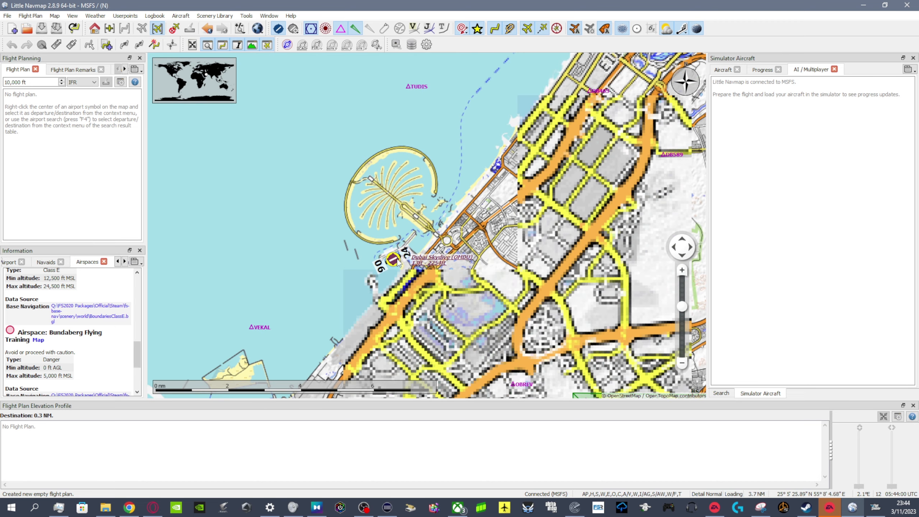
- Set Dubai Skydive (OMDU) as the departure airport, with takeoff from runway 24 and a 3.0 NM extended center line
right_click(390, 261)
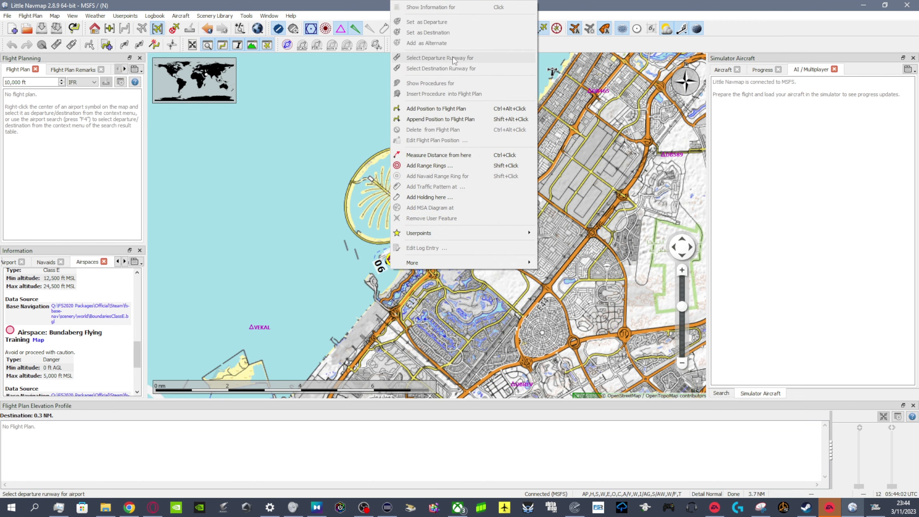
click(386, 259)
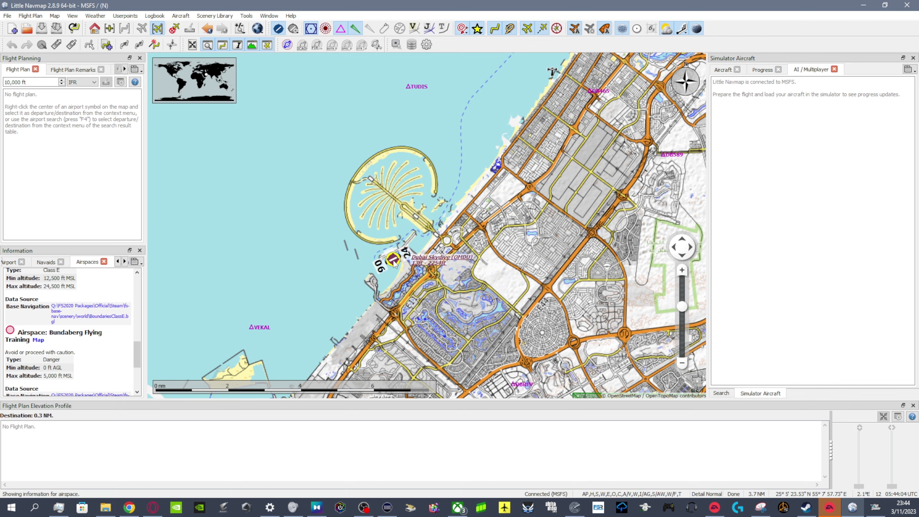
right_click(394, 263)
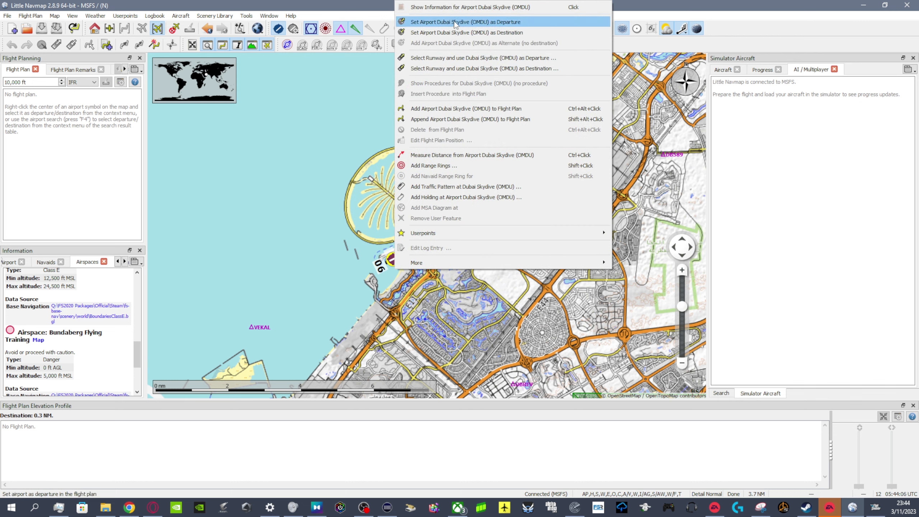
click(455, 23)
right_click(397, 264)
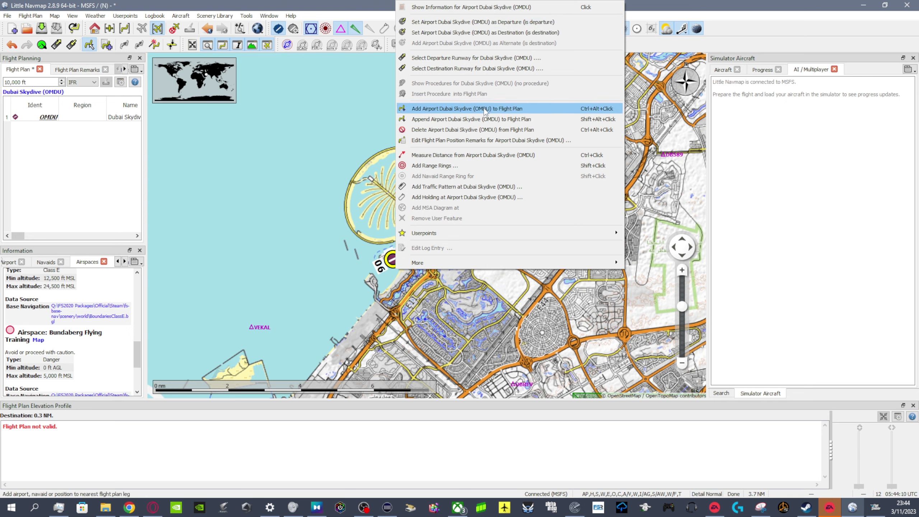
click(485, 59)
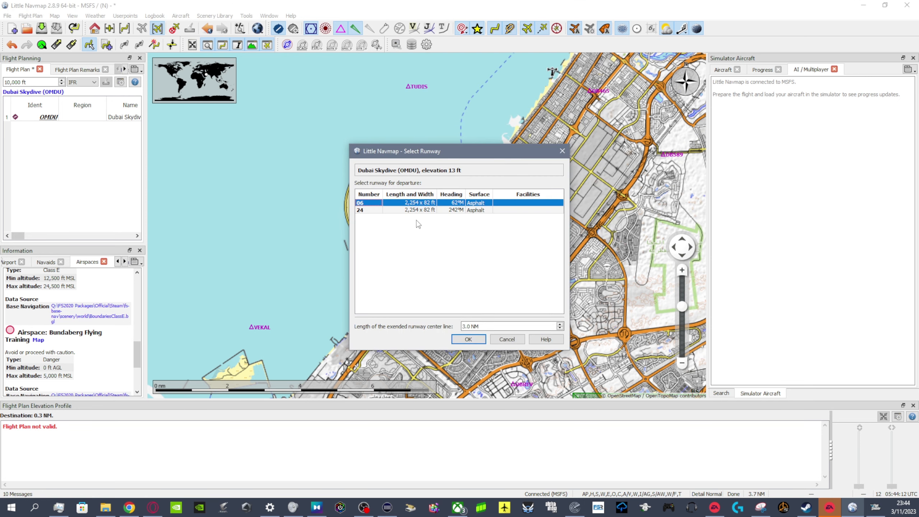
click(412, 211)
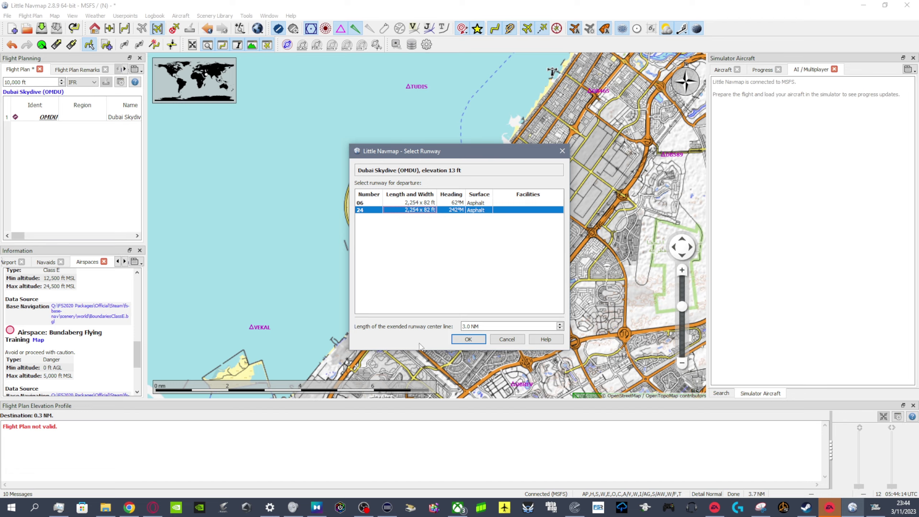
click(454, 341)
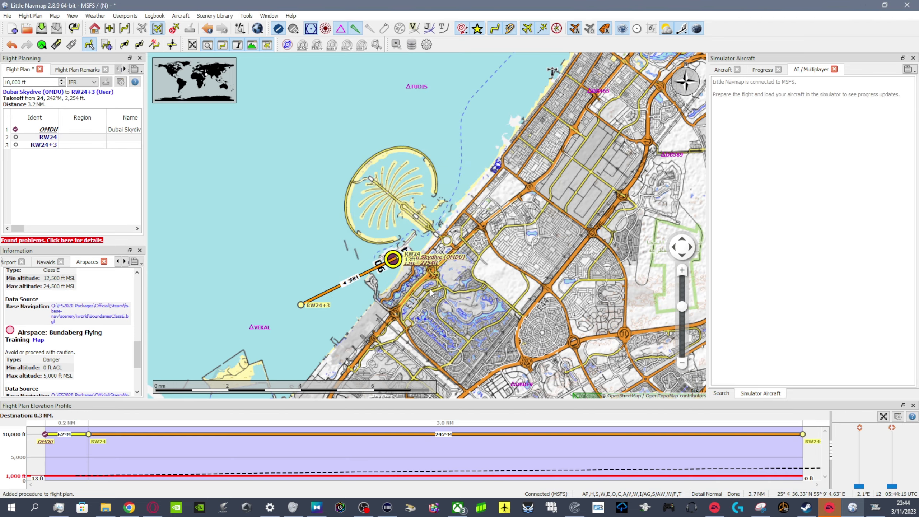
- Set Abumusa (OIBA) as the destination, landing on runway 08 with a 3.0 NM final starting 1,000 ft above the runway
scroll(408, 193, down, 2)
drag(383, 107, 496, 391)
drag(479, 87, 506, 271)
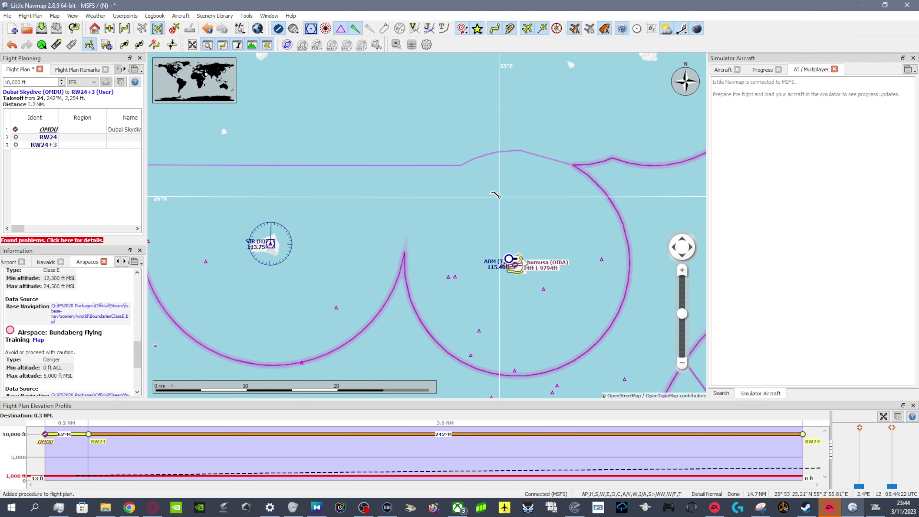
scroll(524, 263, up, 1)
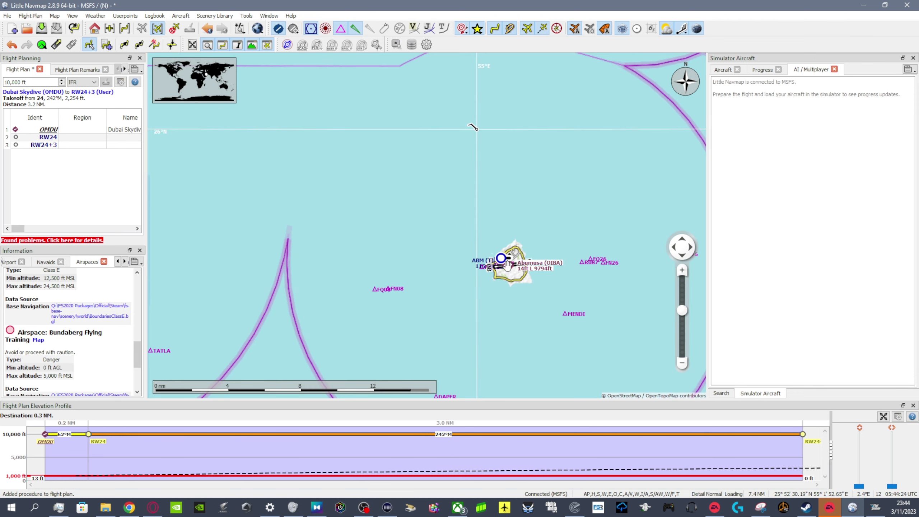
right_click(507, 265)
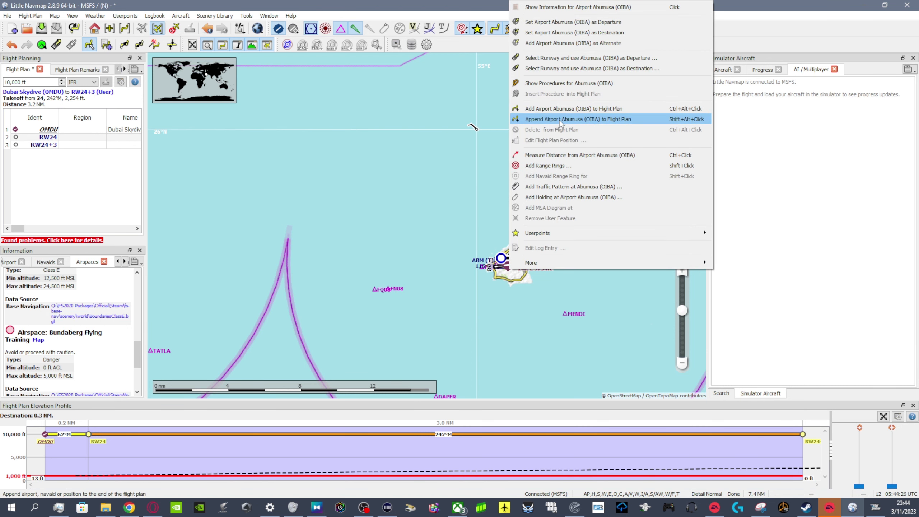
click(565, 69)
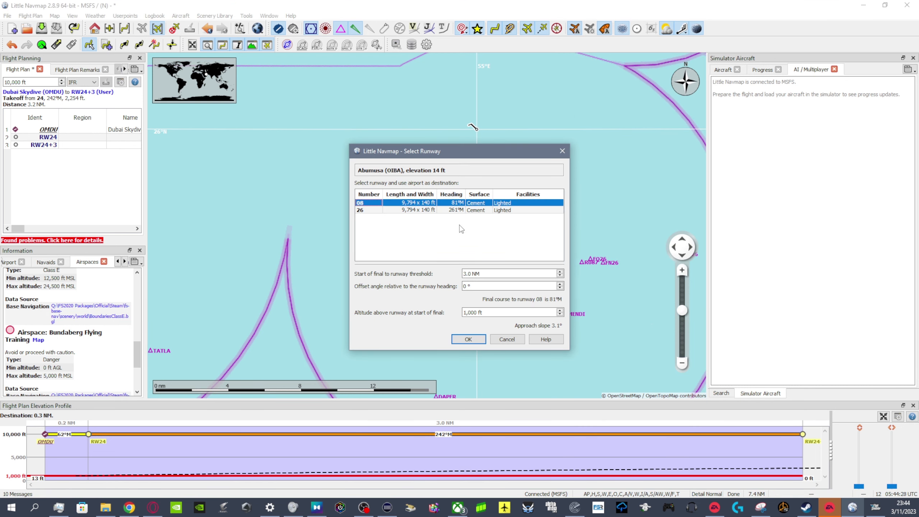
click(469, 340)
- Add a waypoint just inland, southwest of Dubai Skydive, to follow the runway 24 departure leg
scroll(530, 288, down, 5)
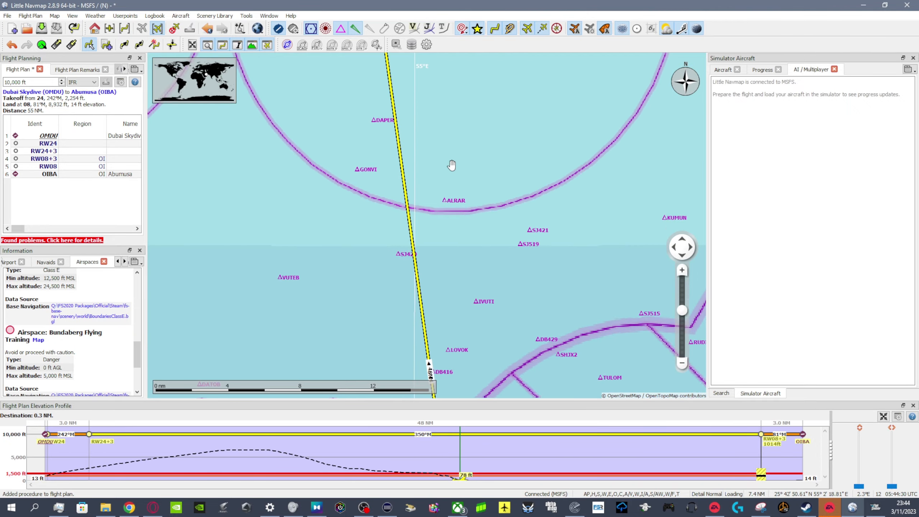
scroll(536, 306, up, 3)
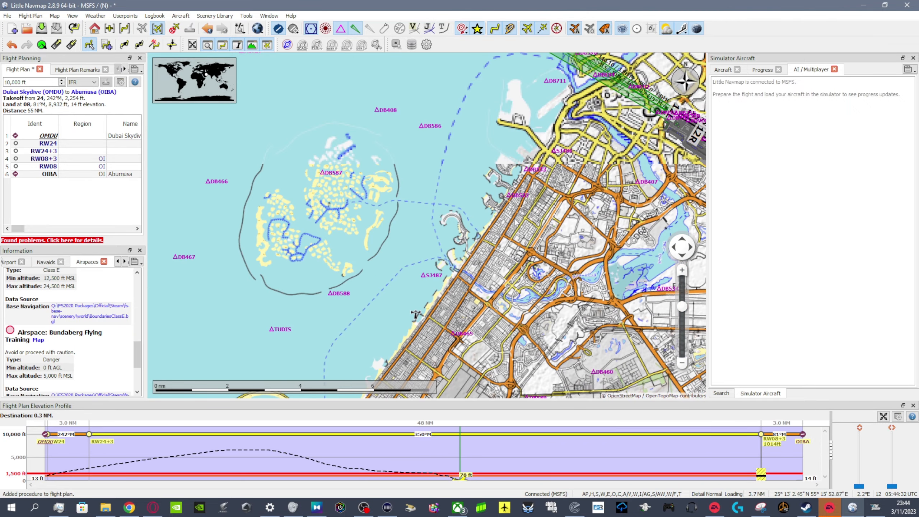
scroll(489, 176, up, 1)
drag(488, 176, 512, 131)
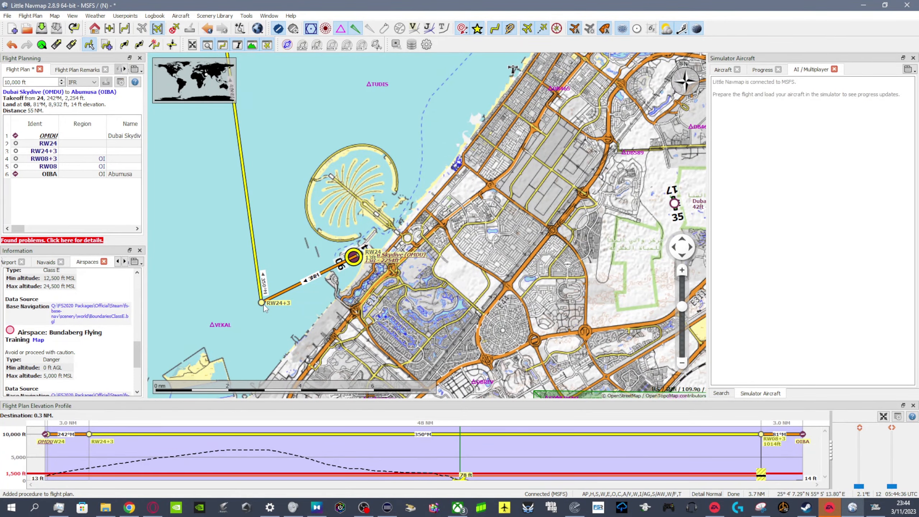
drag(283, 330, 260, 271)
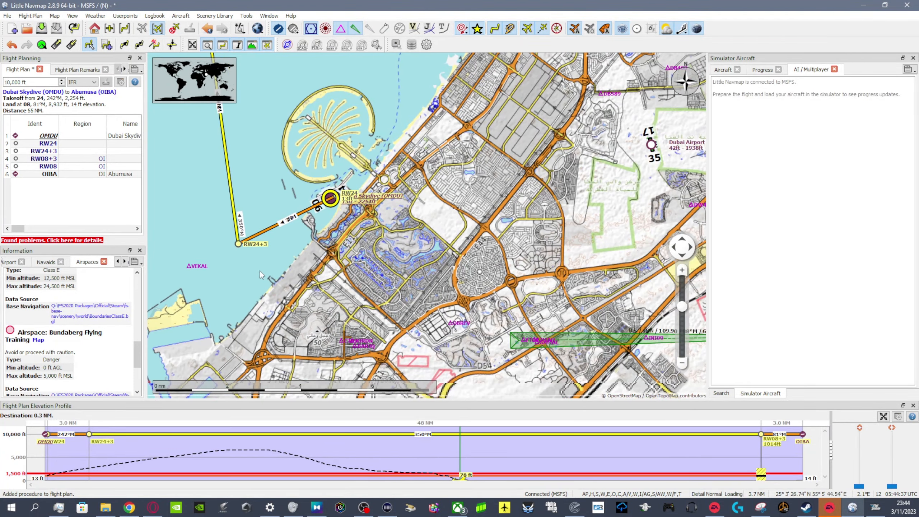
right_click(310, 318)
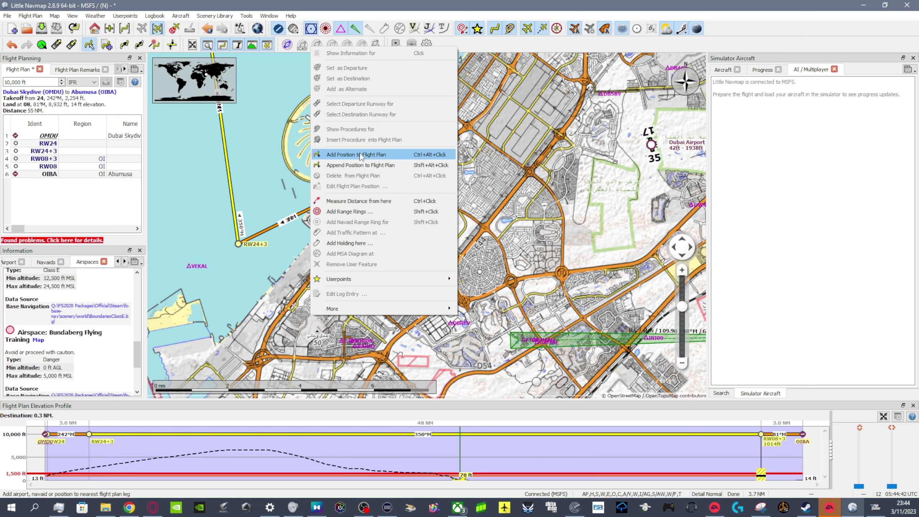
click(377, 154)
- Add a second waypoint on the Dubai coast, northwest of the OMDB airport
drag(421, 122, 357, 299)
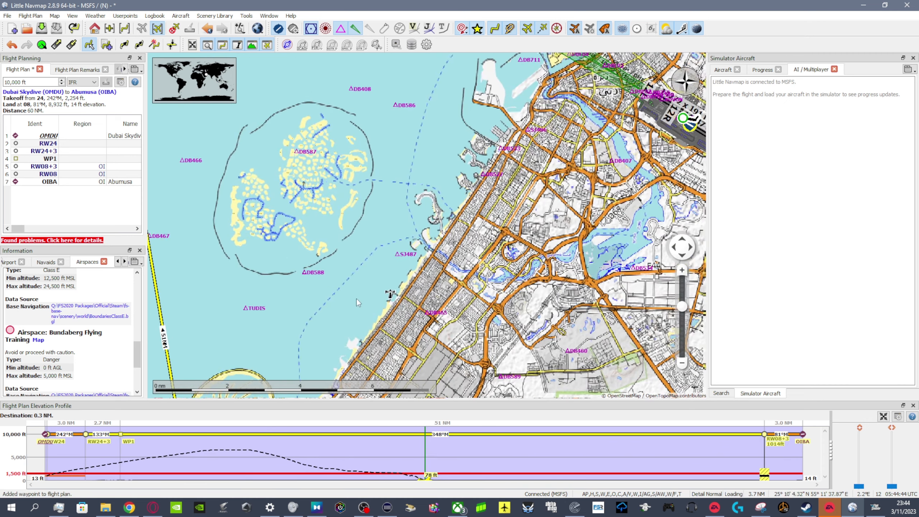
drag(433, 203, 389, 299)
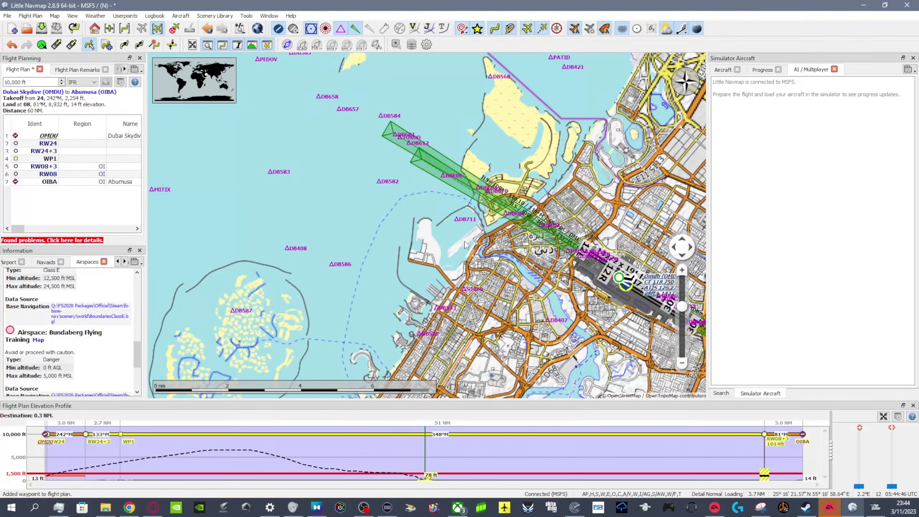
right_click(466, 245)
click(481, 350)
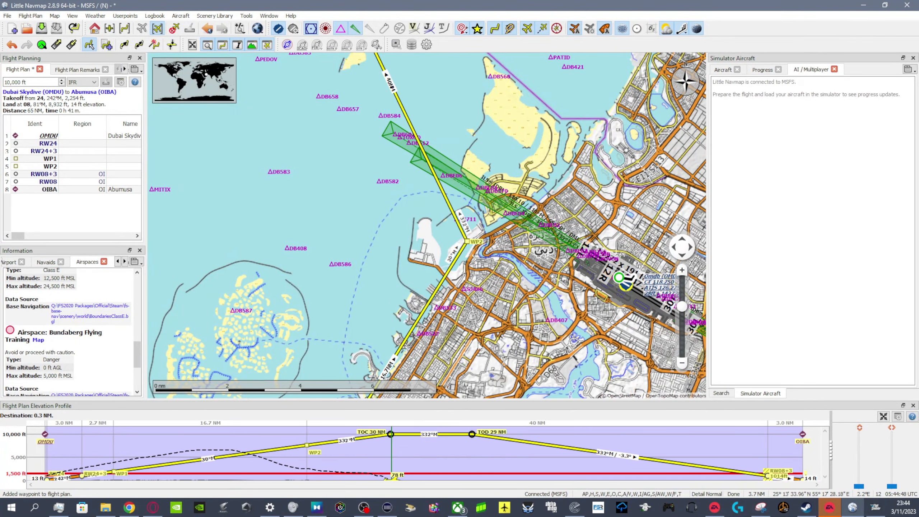
- Review the route legs along the Dubai coast, from Dubai Skydive through both waypoints towards Abumusa
drag(469, 331, 501, 94)
drag(395, 393, 500, 192)
drag(403, 299, 506, 244)
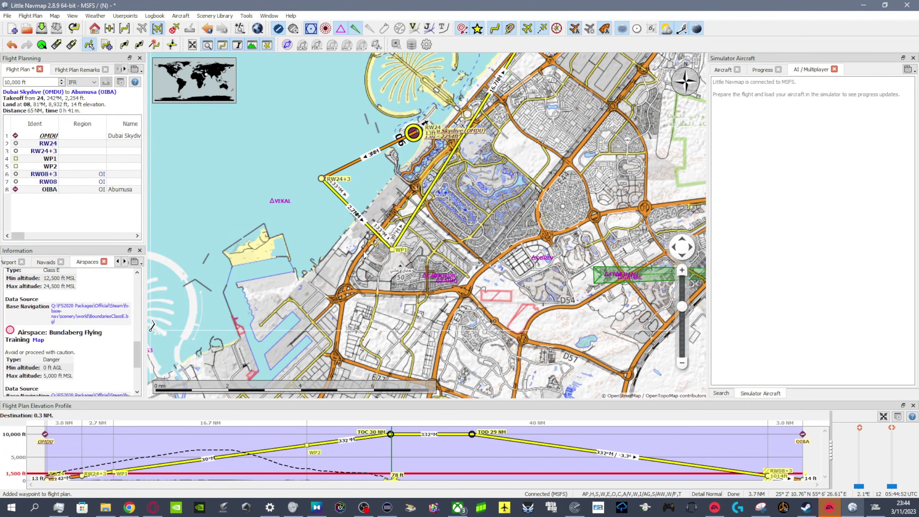
drag(506, 127, 409, 395)
drag(540, 177, 480, 321)
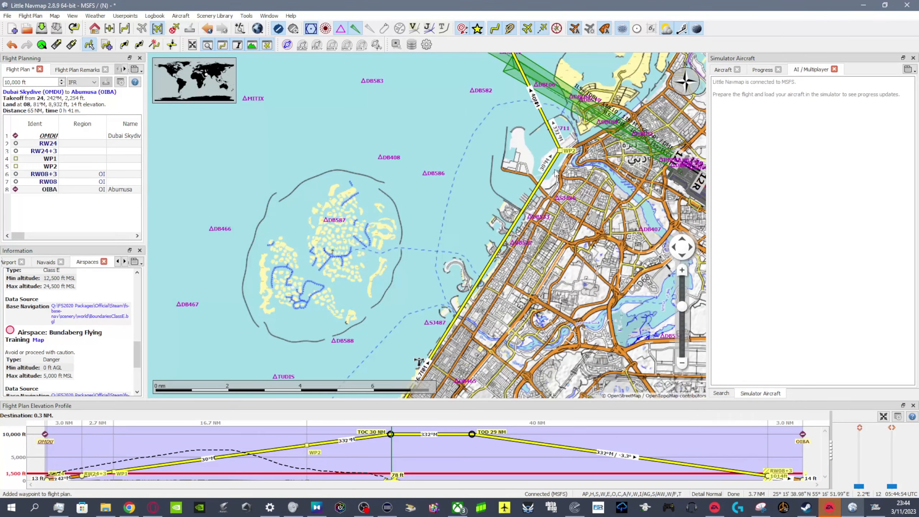
drag(468, 102, 544, 241)
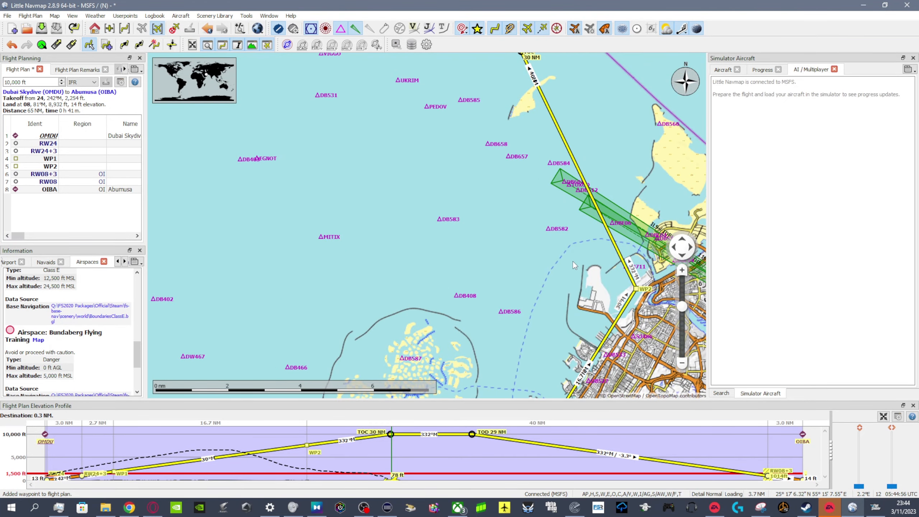
scroll(573, 261, down, 3)
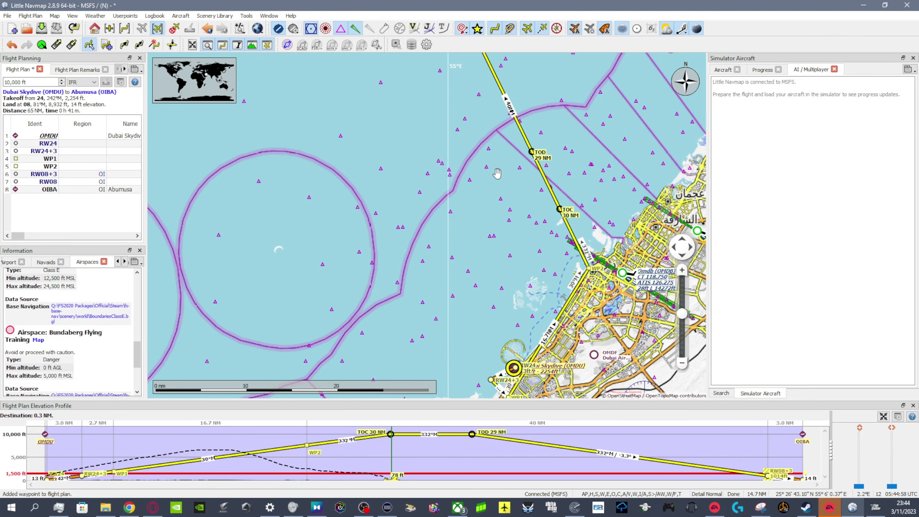
drag(498, 173, 559, 369)
drag(510, 263, 454, 40)
drag(528, 315, 501, 197)
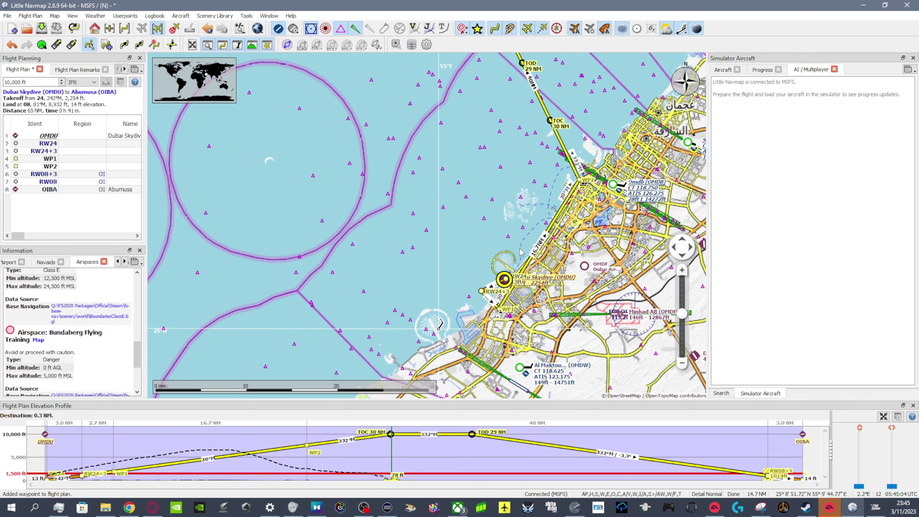
- Examine the route within the wider Gulf region, including the Dubai Skydive airport and wind details and the surrounding airspaces
scroll(516, 246, down, 5)
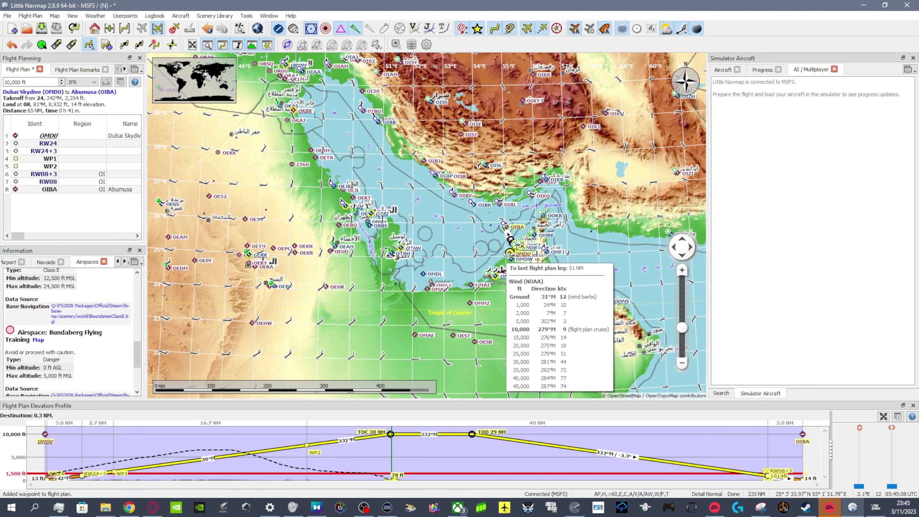
mouse_move(493, 248)
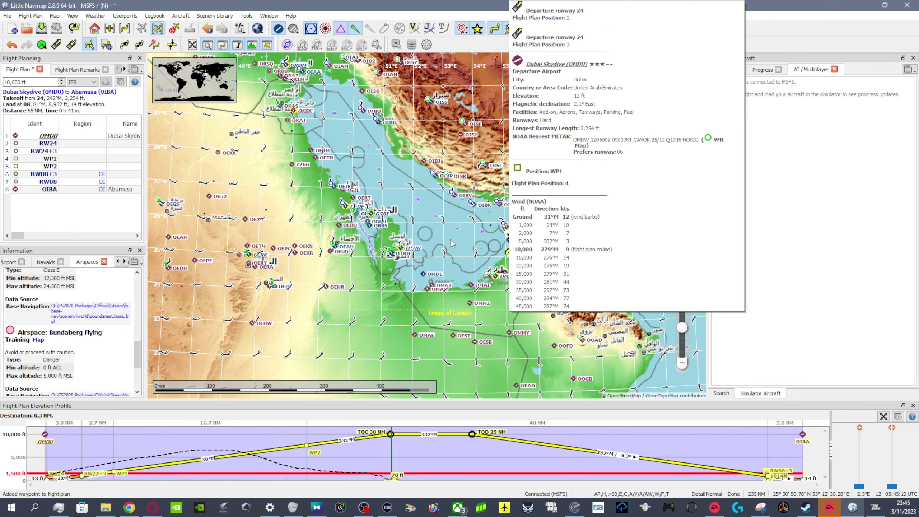
scroll(453, 246, up, 3)
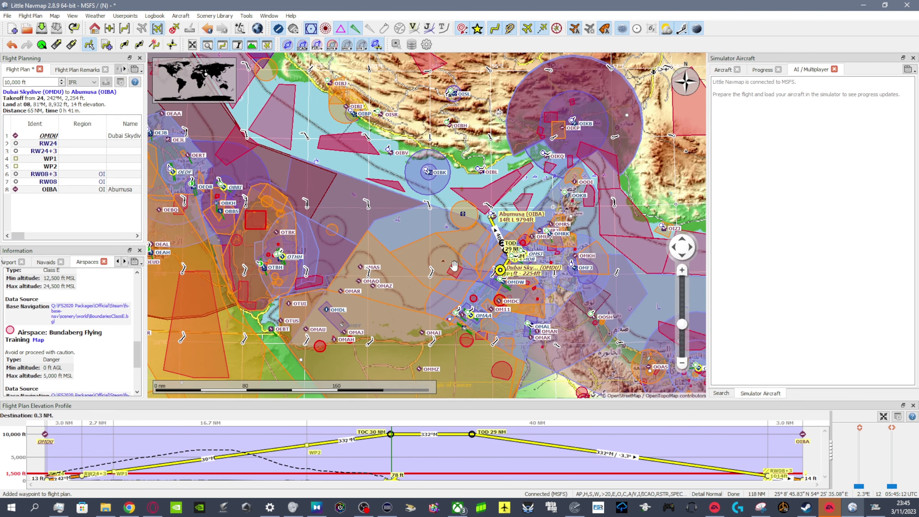
drag(455, 266, 436, 265)
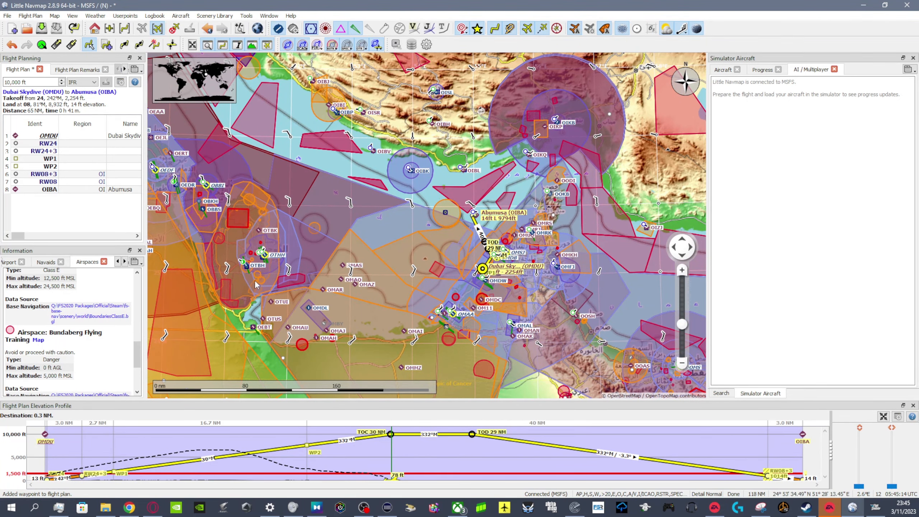
drag(458, 306, 434, 275)
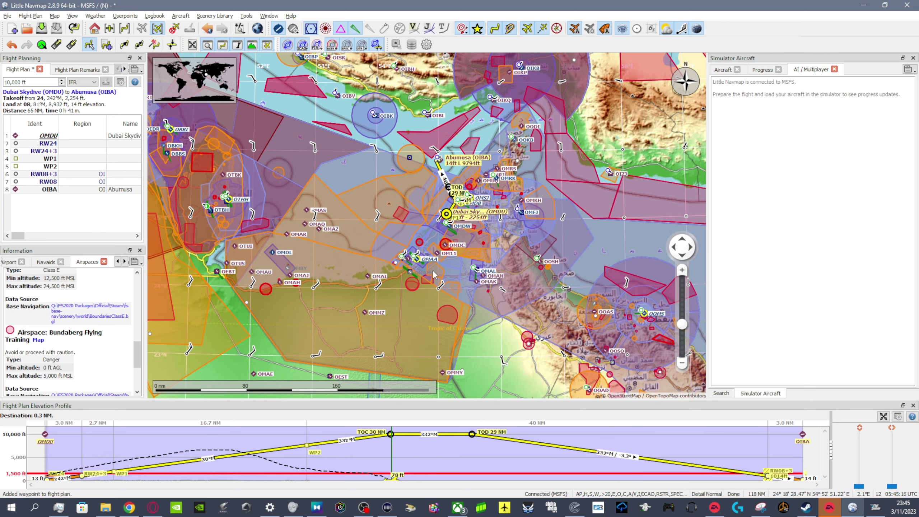
scroll(448, 220, up, 4)
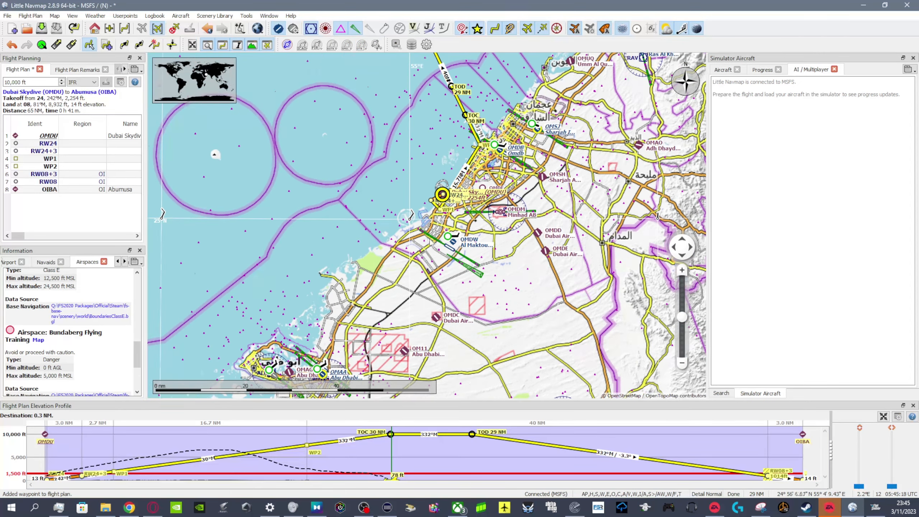
- Hide all airspaces from the map around Al Maktoum Intl and the Dubai coast
scroll(425, 235, up, 2)
scroll(439, 240, up, 3)
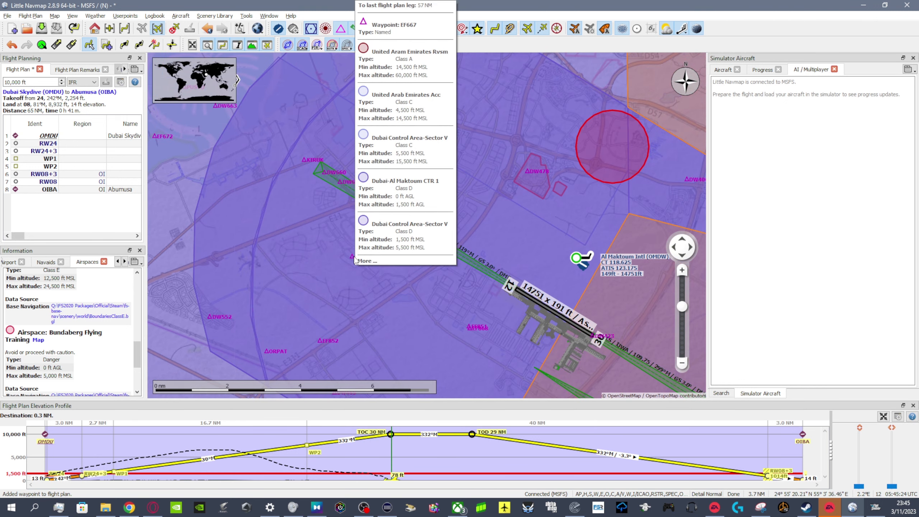
click(287, 44)
drag(511, 199, 549, 281)
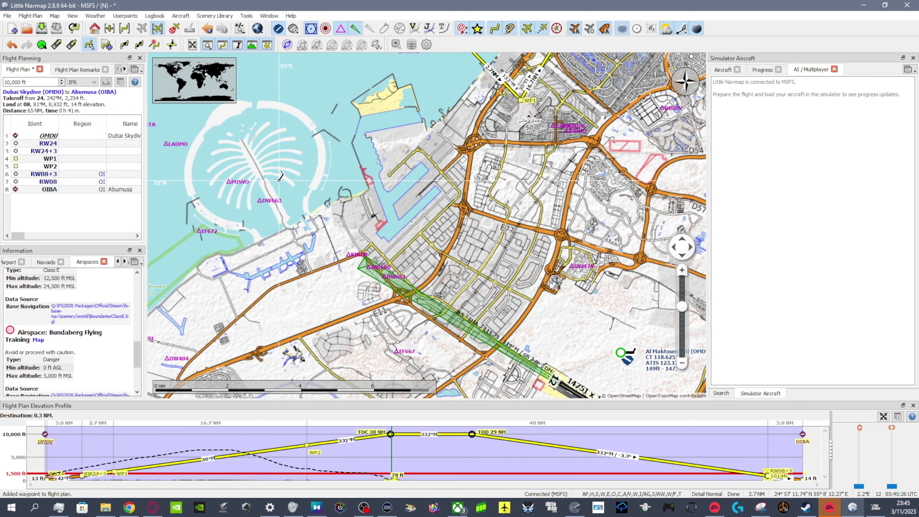
scroll(554, 280, down, 2)
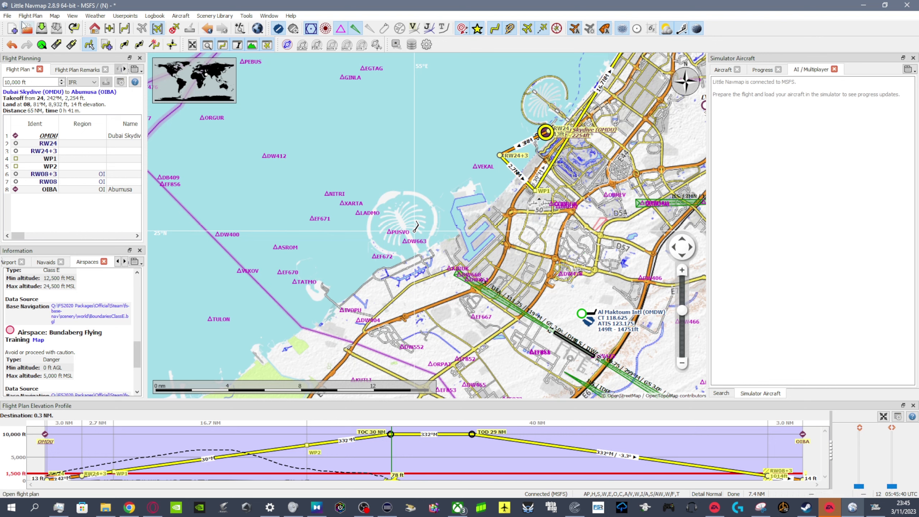
- Export the flight plan as an MSFS 2020 PLN file under the suggested file name, with Parking 2 as the departure start position
click(8, 15)
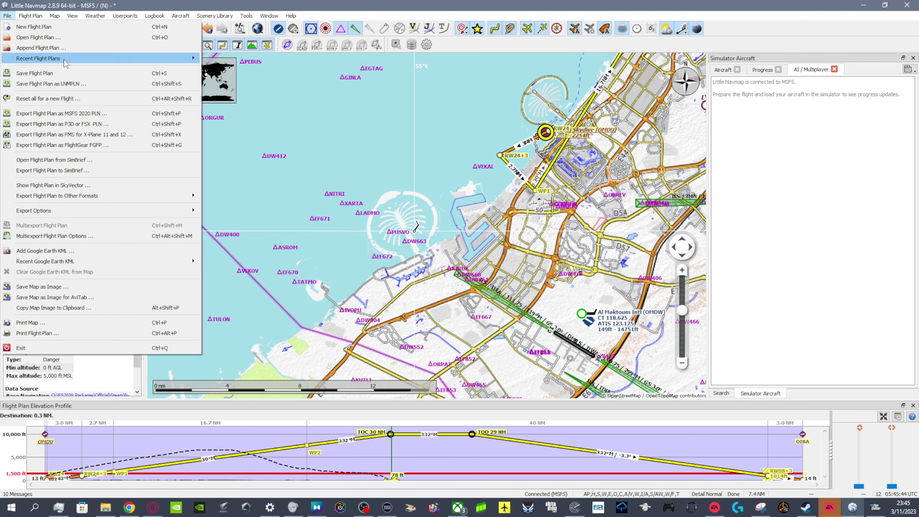
click(77, 118)
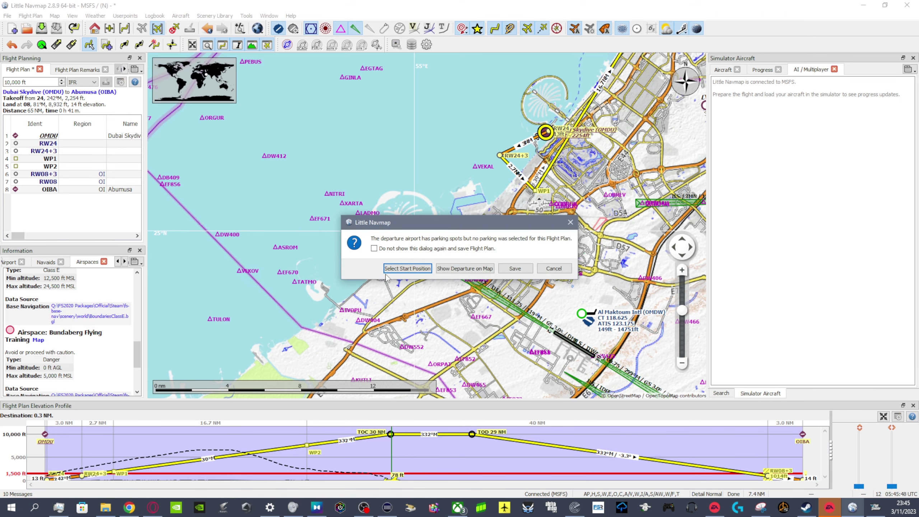
click(406, 270)
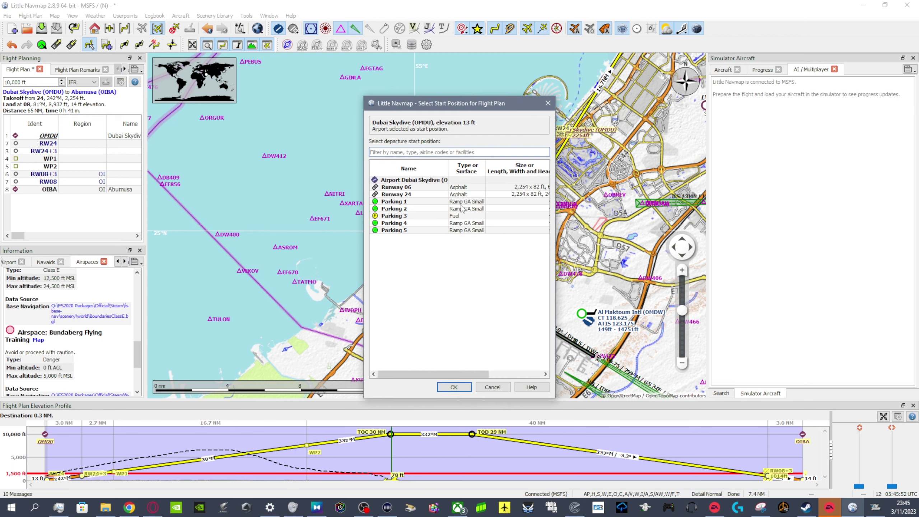
click(474, 202)
click(476, 211)
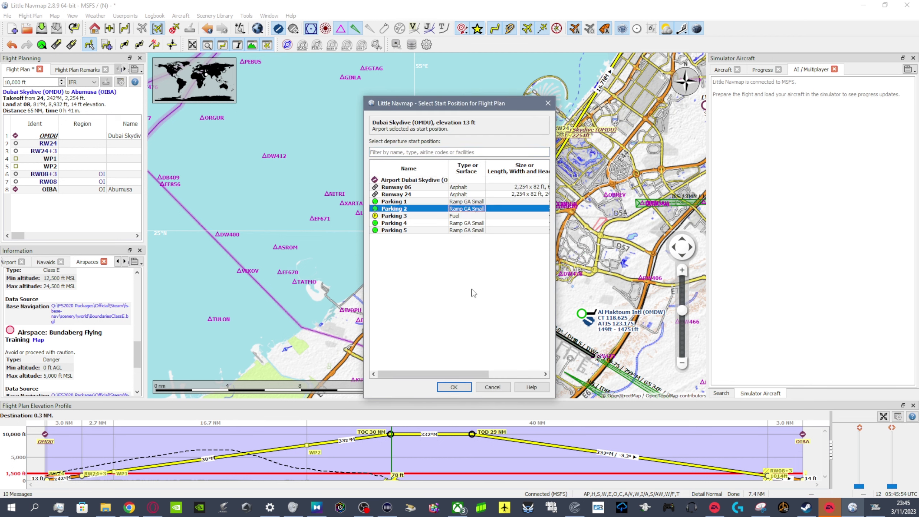
click(454, 388)
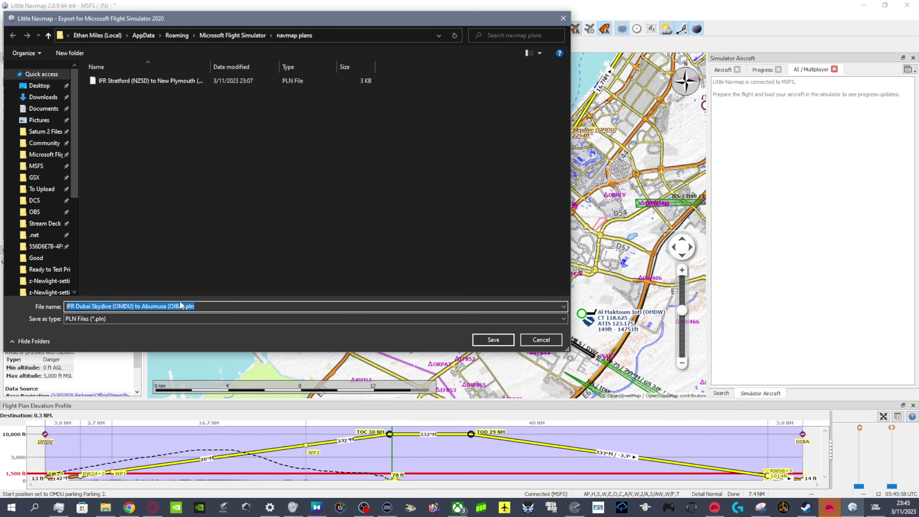
click(494, 340)
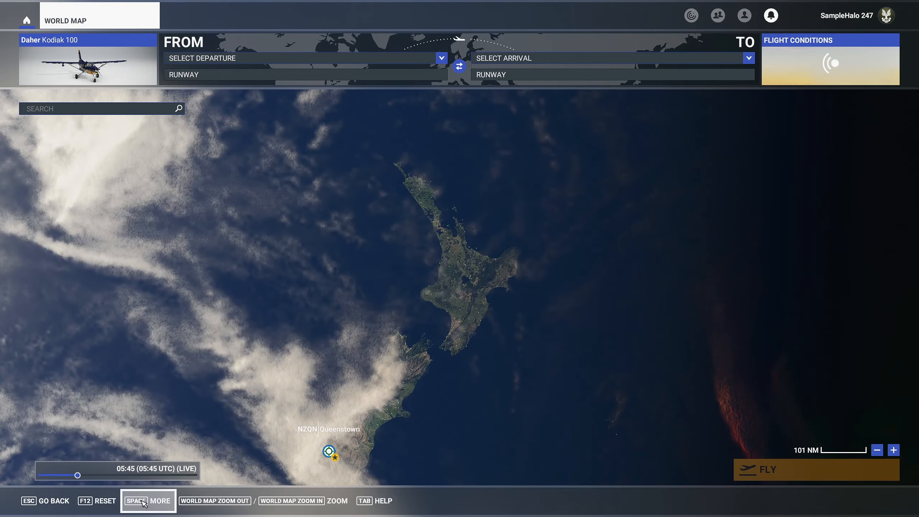
- Switch to Microsoft Flight Simulator, load the exported Dubai Skydive to Abumusa plan on the world map and start the flight
click(143, 503)
click(242, 501)
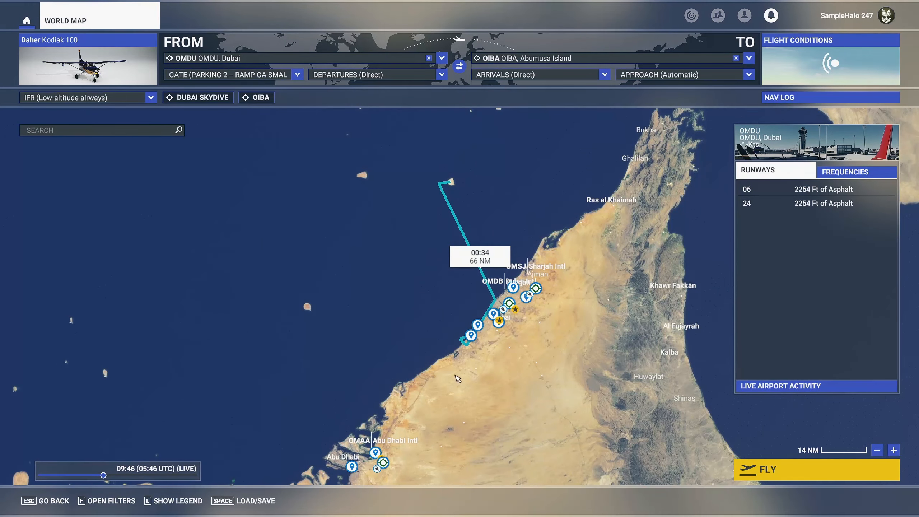
scroll(458, 378, up, 5)
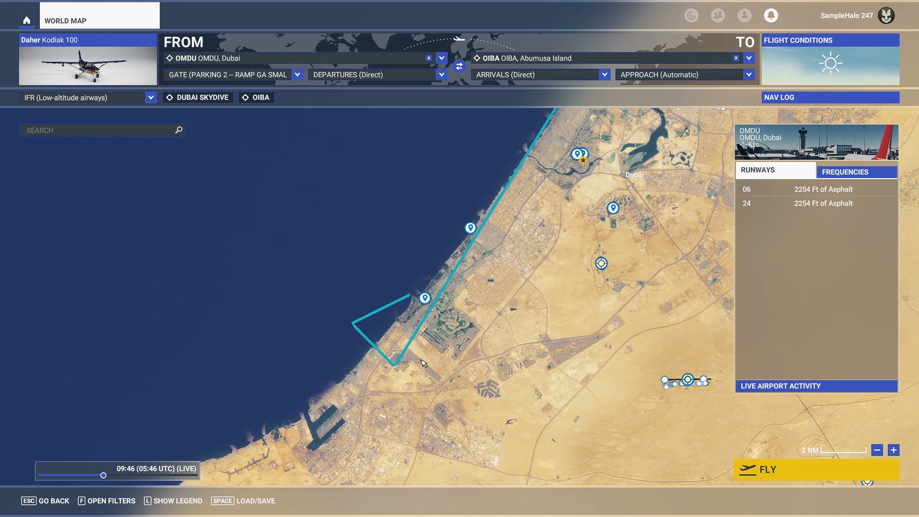
drag(484, 278, 417, 383)
drag(454, 224, 443, 325)
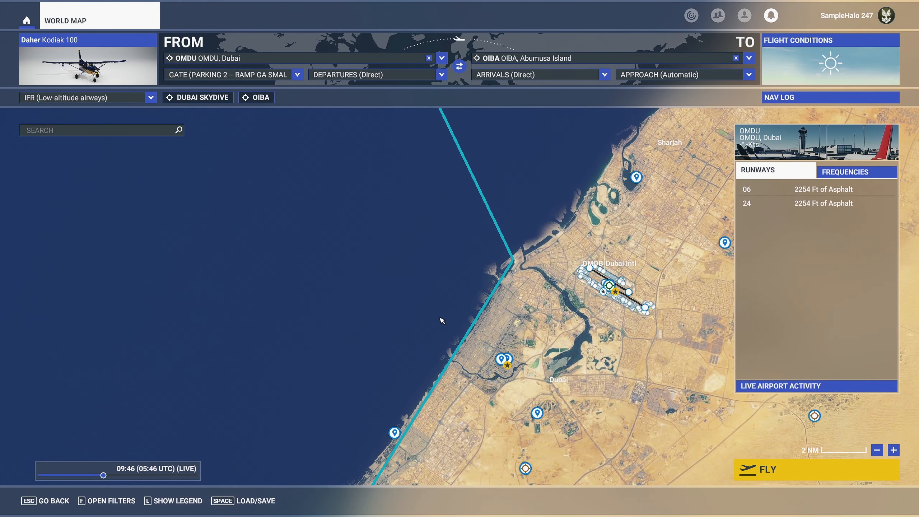
scroll(442, 320, down, 2)
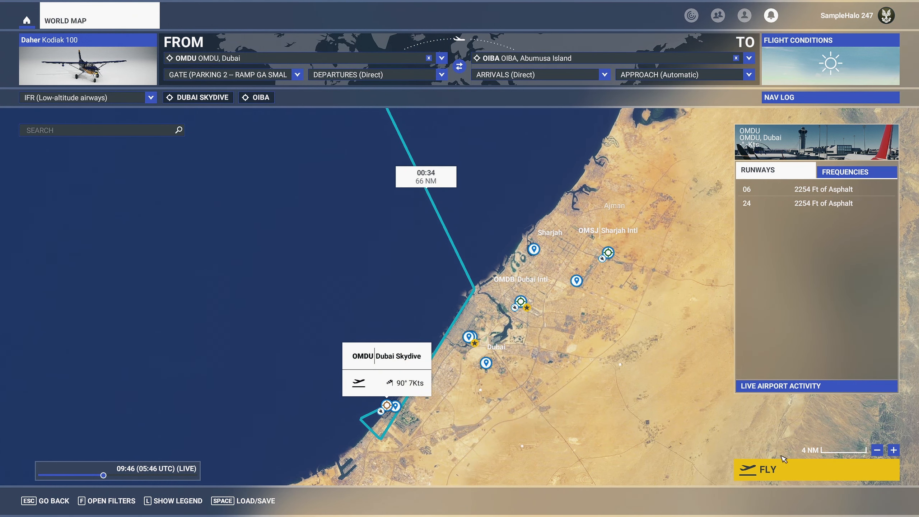
click(777, 475)
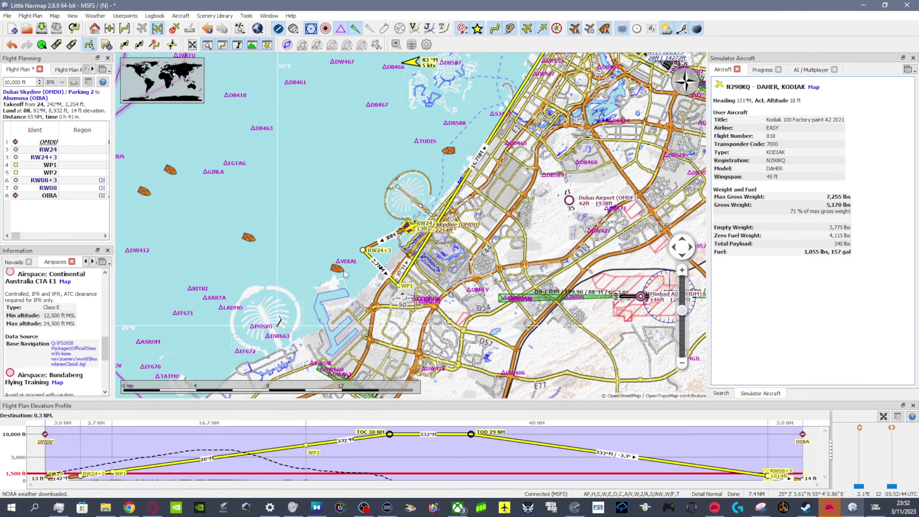
- Inspect the details of three AI ships off the Dubai coast: near VEKAL, near TUDIS and in the open water to the west
scroll(345, 274, up, 2)
click(331, 270)
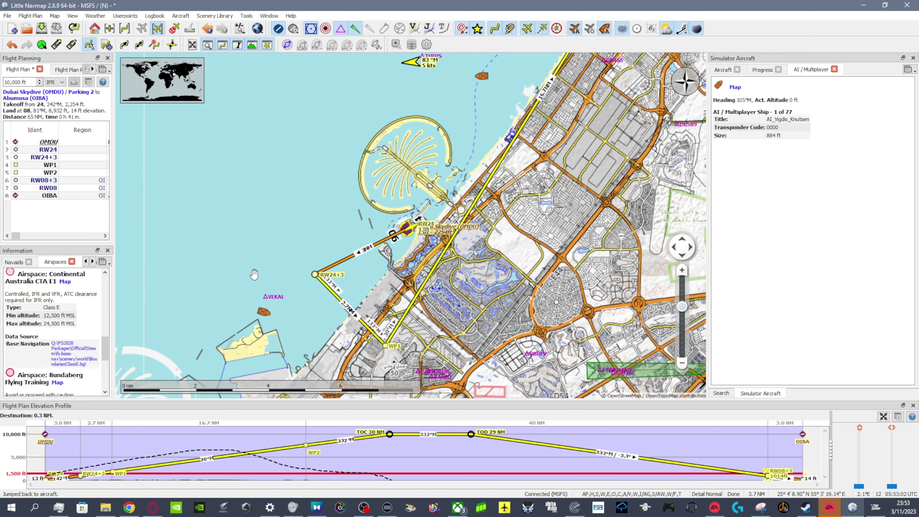
drag(223, 277, 341, 326)
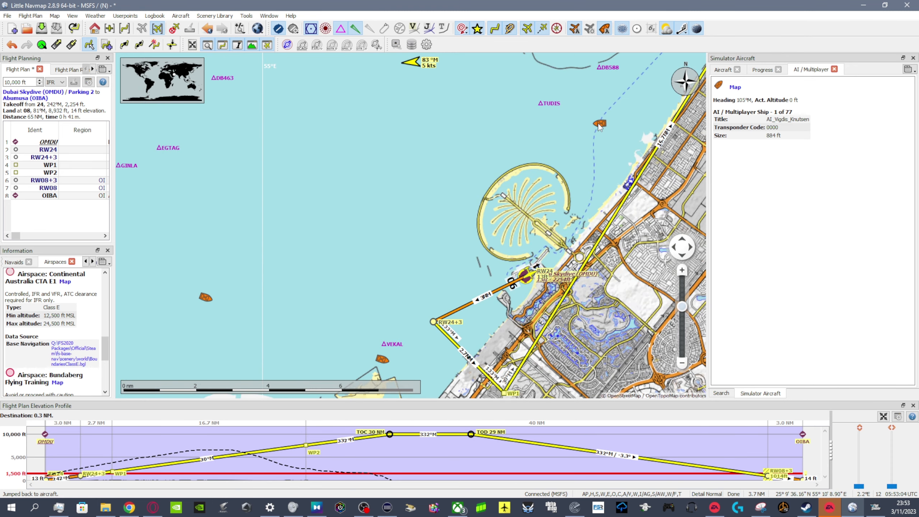
click(599, 124)
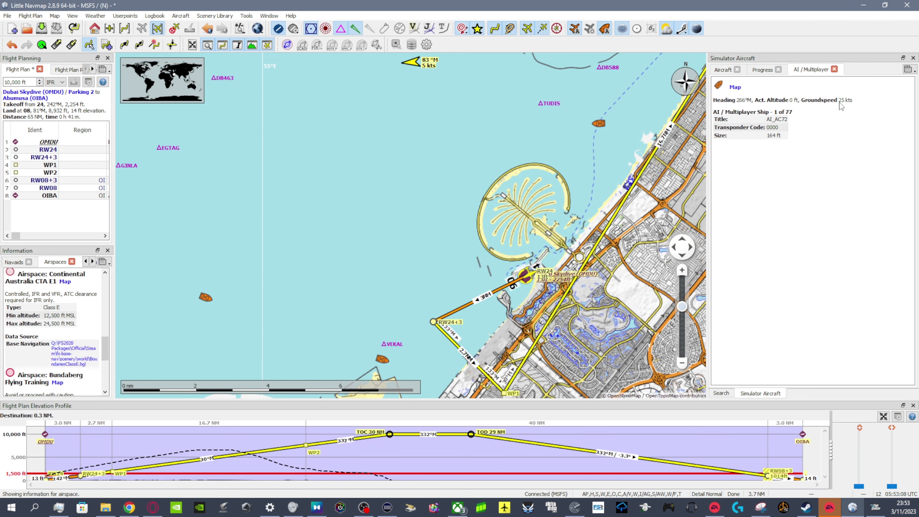
click(205, 297)
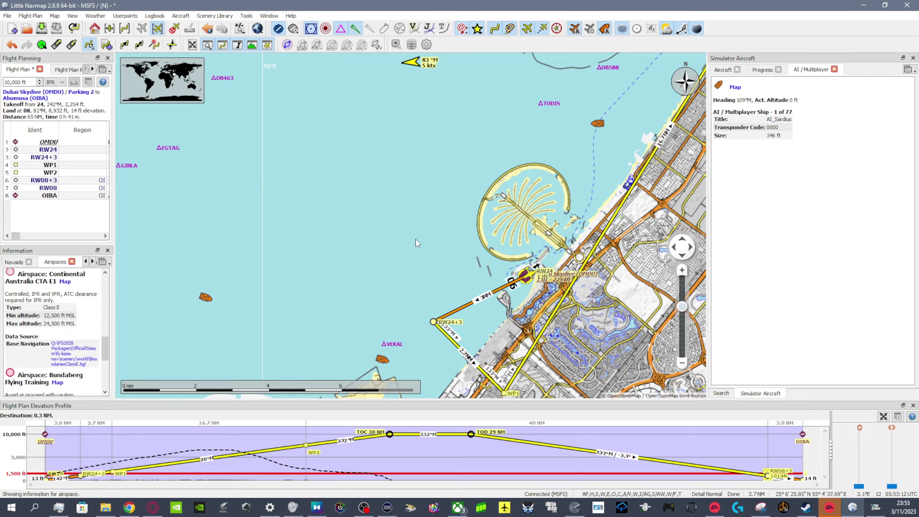
- Show the details of an AI Emirates Boeing parked at the OMDB airport
drag(420, 240, 315, 281)
drag(532, 216, 299, 327)
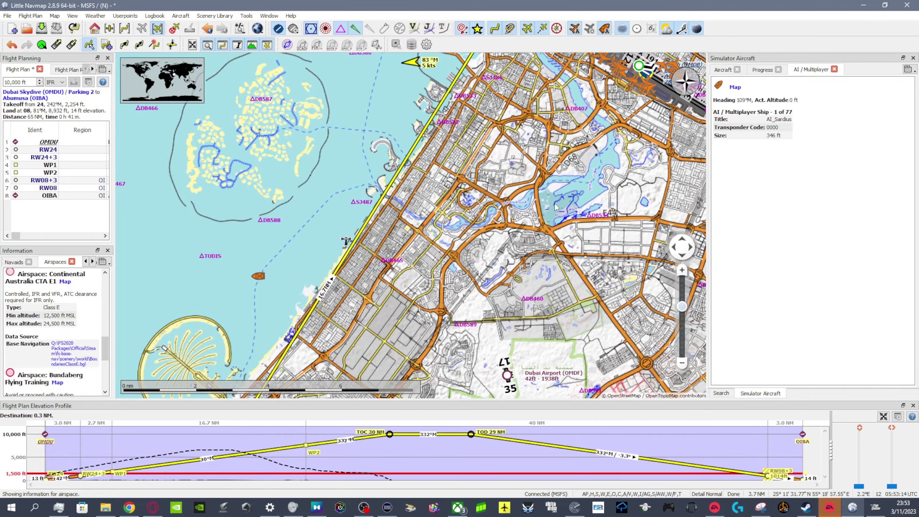
drag(641, 96, 543, 293)
scroll(543, 294, up, 2)
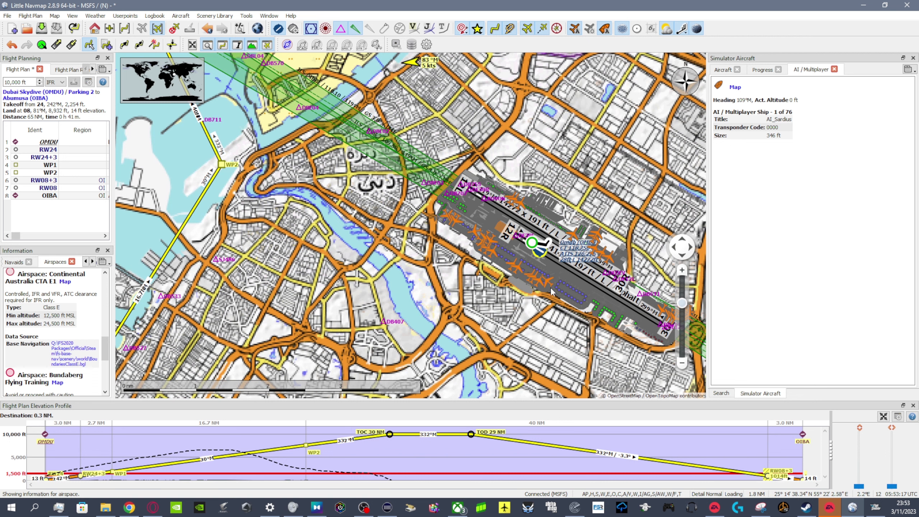
click(548, 284)
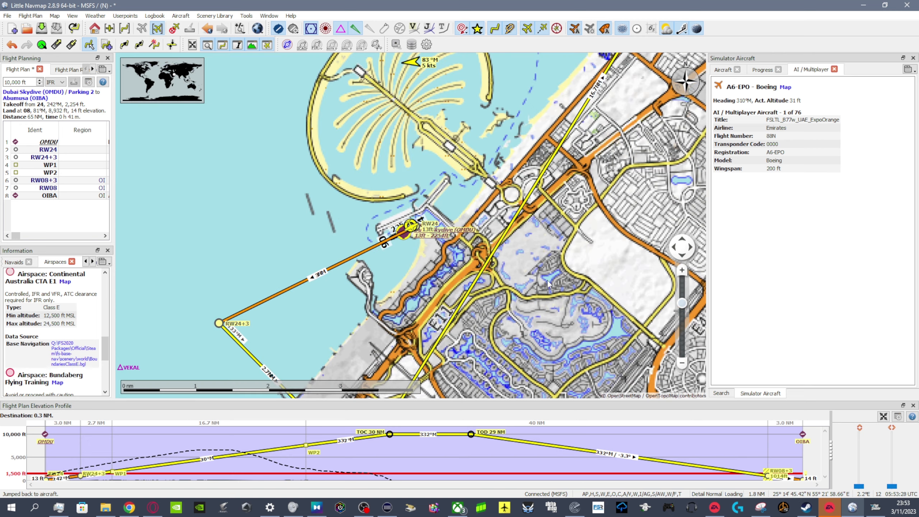
- Follow the route from Dubai Skydive back to OMDB and examine the AI aircraft parked beside its runways
drag(563, 264, 470, 294)
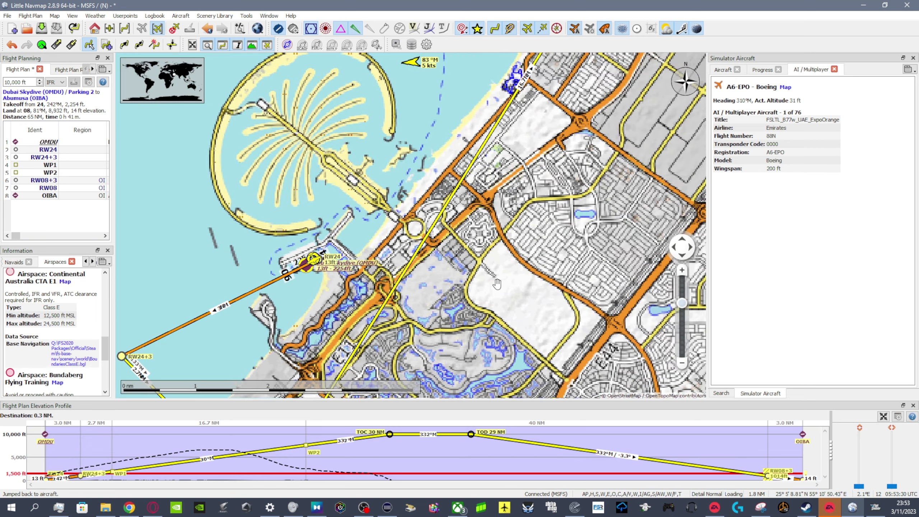
scroll(480, 288, down, 1)
drag(583, 178, 401, 353)
drag(637, 90, 485, 249)
scroll(505, 232, up, 1)
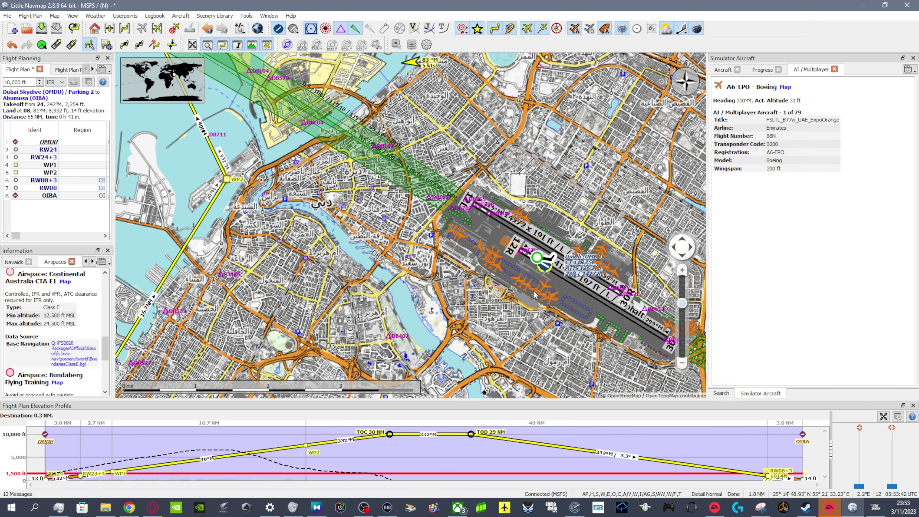
- Inspect the flight details of the airborne AI traffic off Dubai: Jazeera 9K-CBC and Emirates A6-ECK and A6-ECI
scroll(540, 313, down, 5)
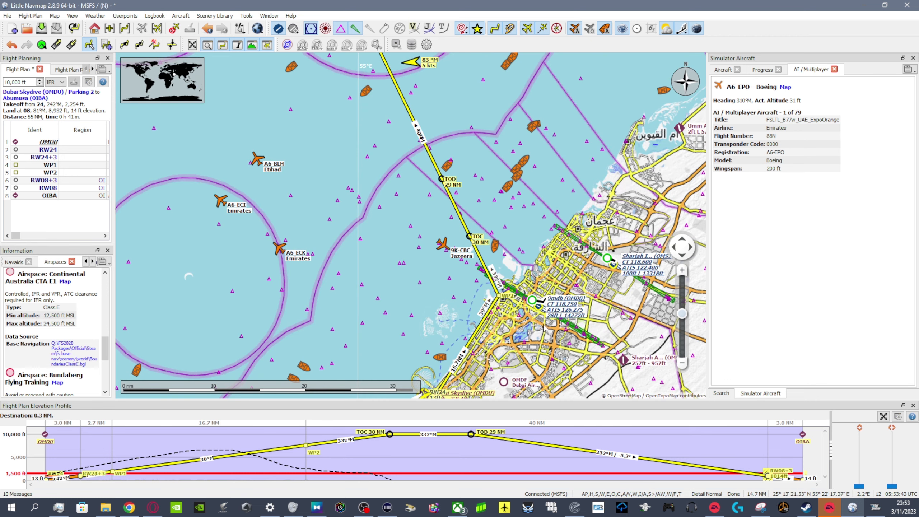
click(443, 245)
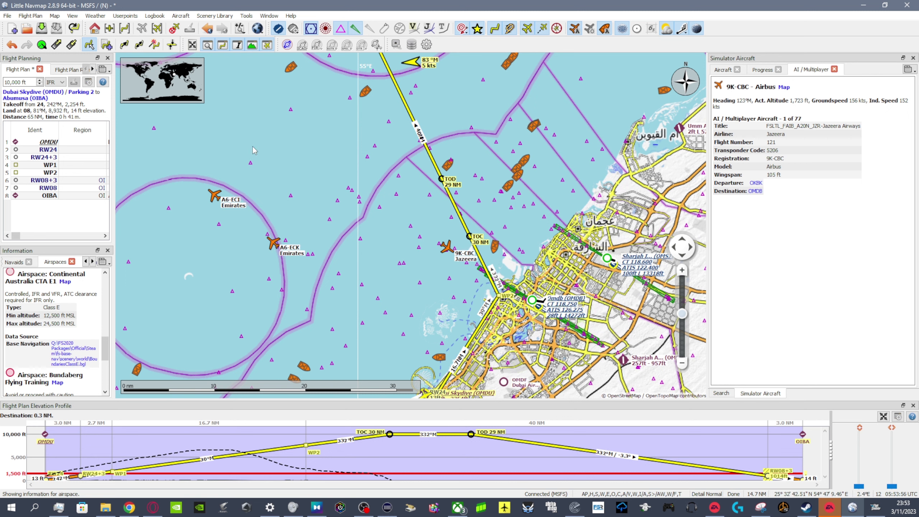
click(274, 244)
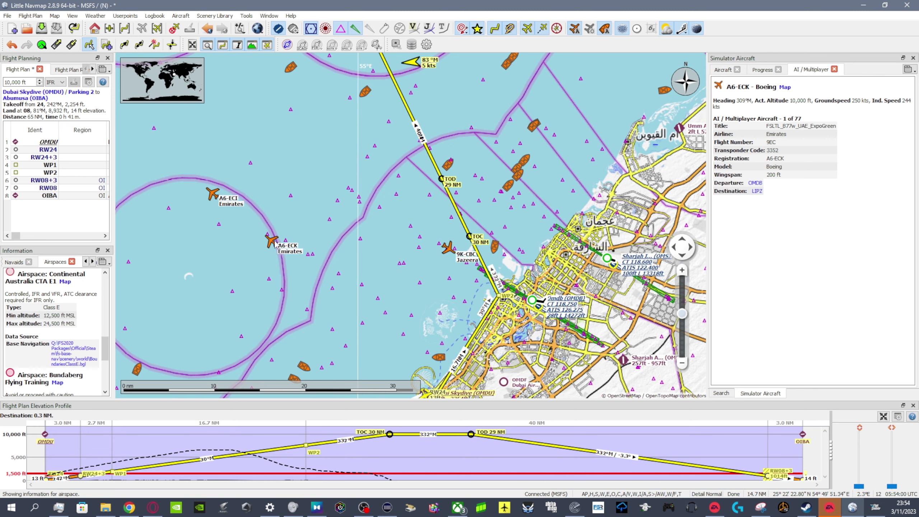
click(222, 198)
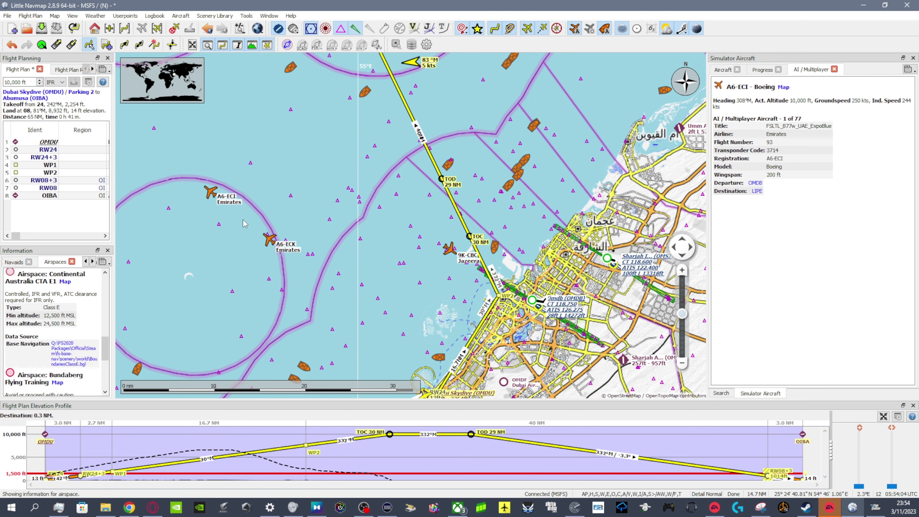
click(270, 241)
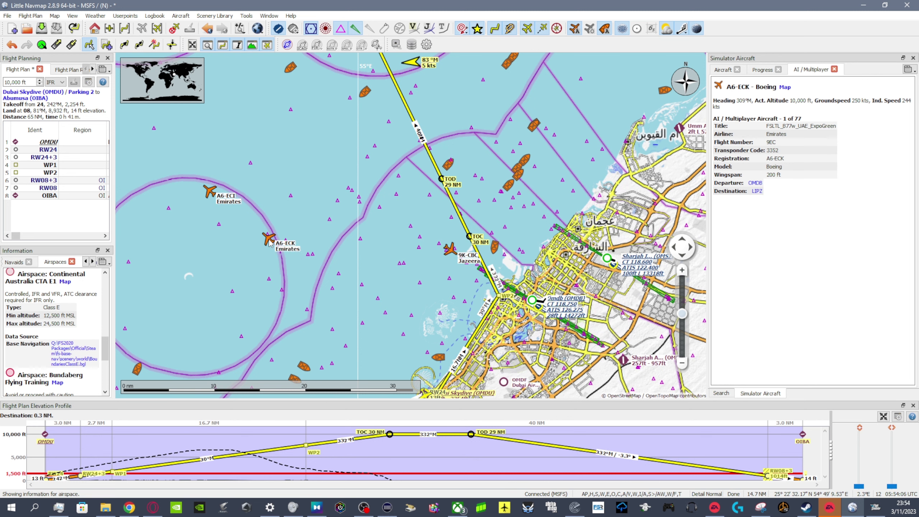
click(211, 192)
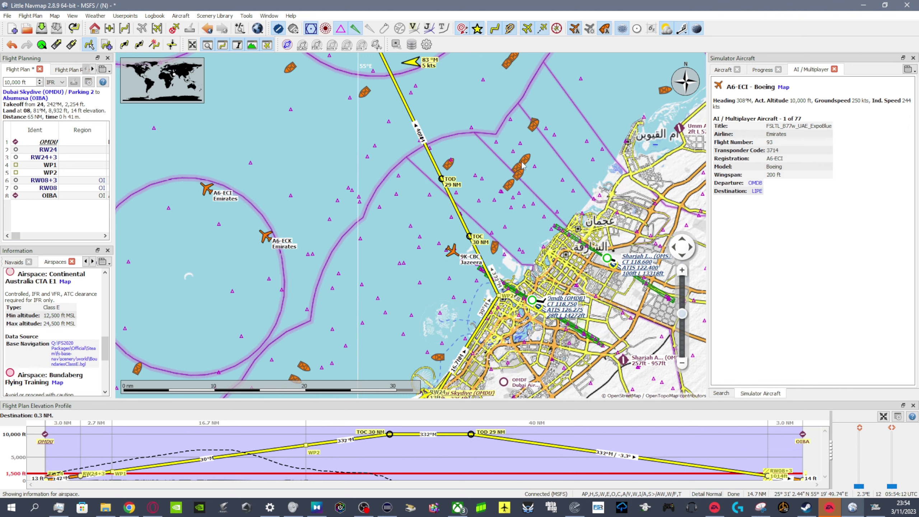
- Inspect an AI ship in the cluster east of the TOD point and return to a close view of Dubai Skydive
click(521, 179)
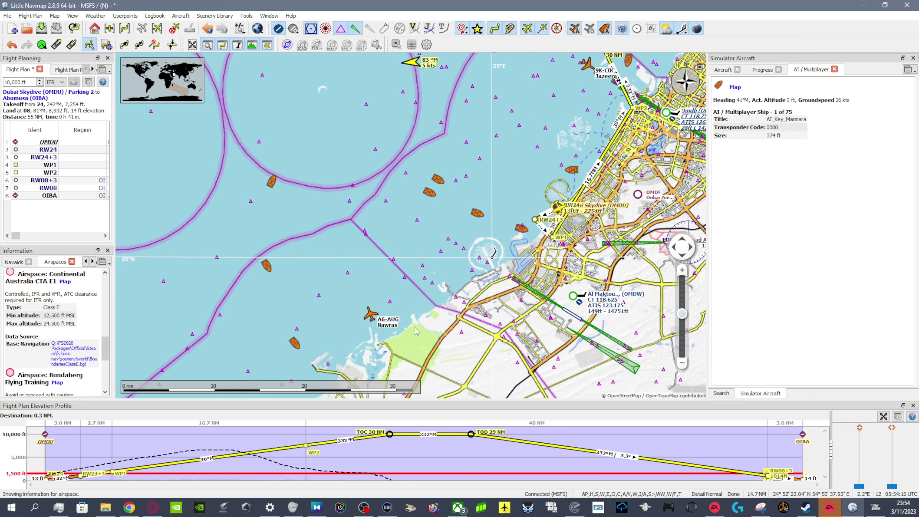
drag(464, 268, 386, 422)
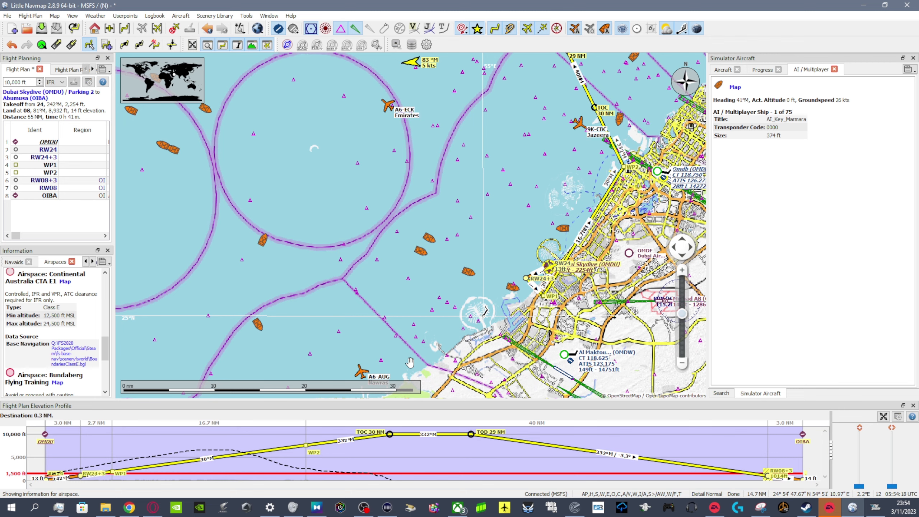
scroll(564, 265, up, 2)
scroll(548, 267, up, 2)
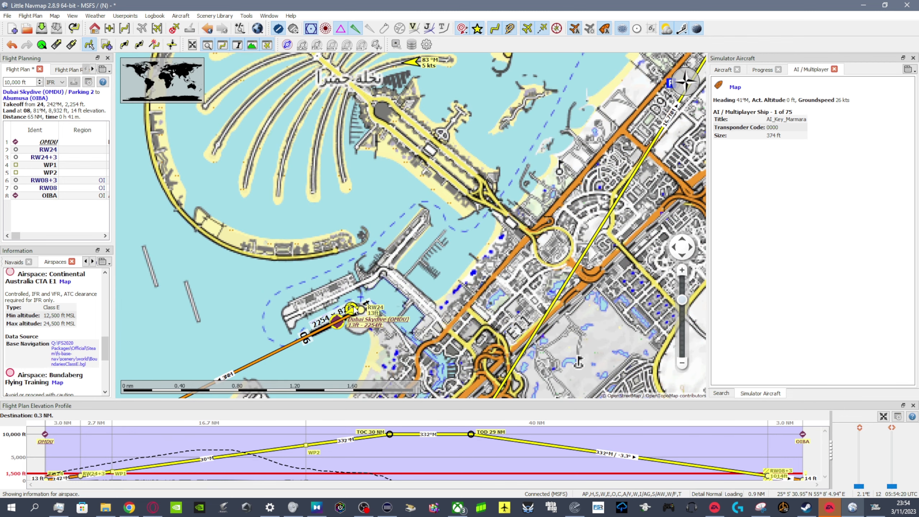